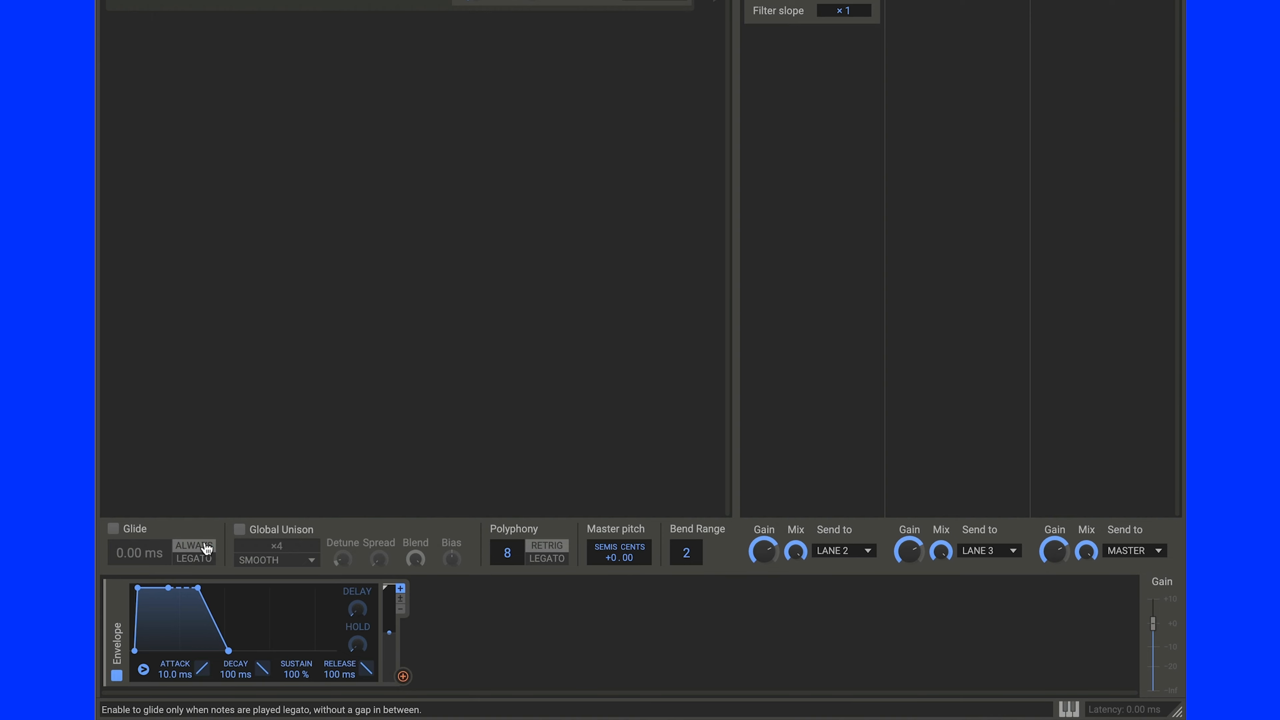
Assign the envelope to modulate the Cutoff of the Lane 1 filter.
drag(403, 676, 772, 6)
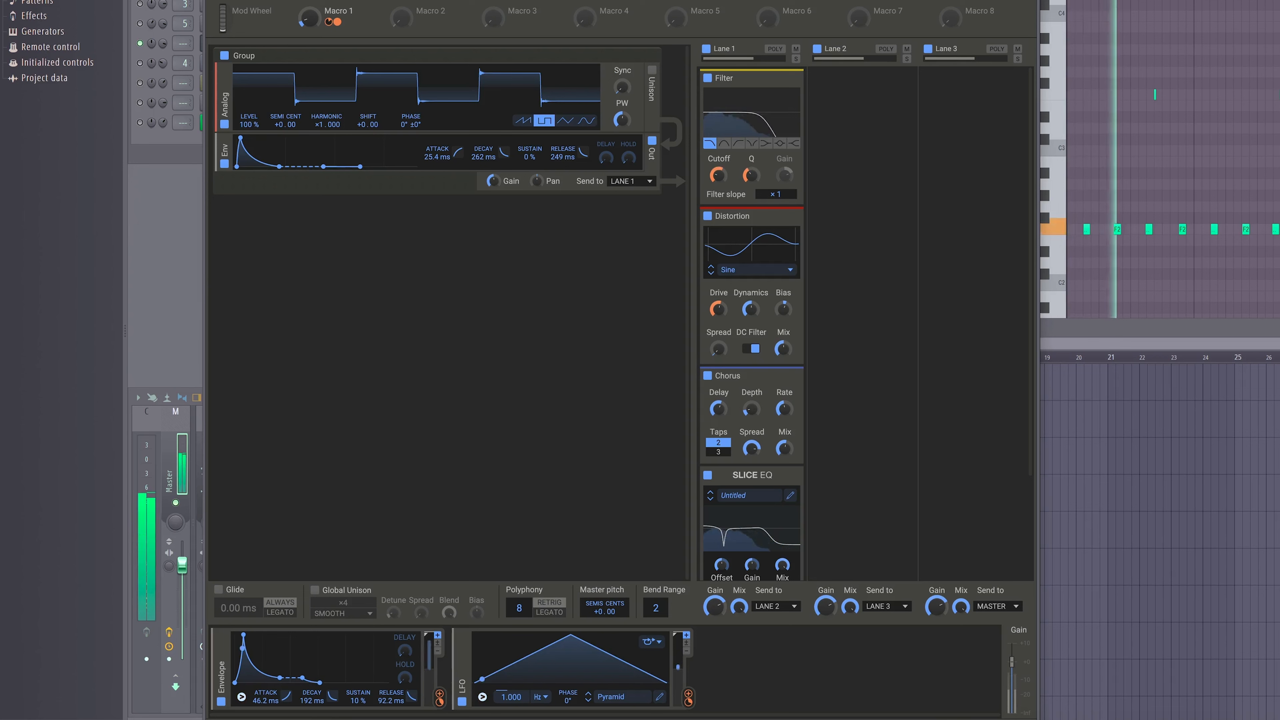
Assign Macro 2 to the filter's Q, the distortion's Bias and Dynamics, and the chorus Spread, and adjust the Filter/Shine macro.
scroll(787, 508, down, 3)
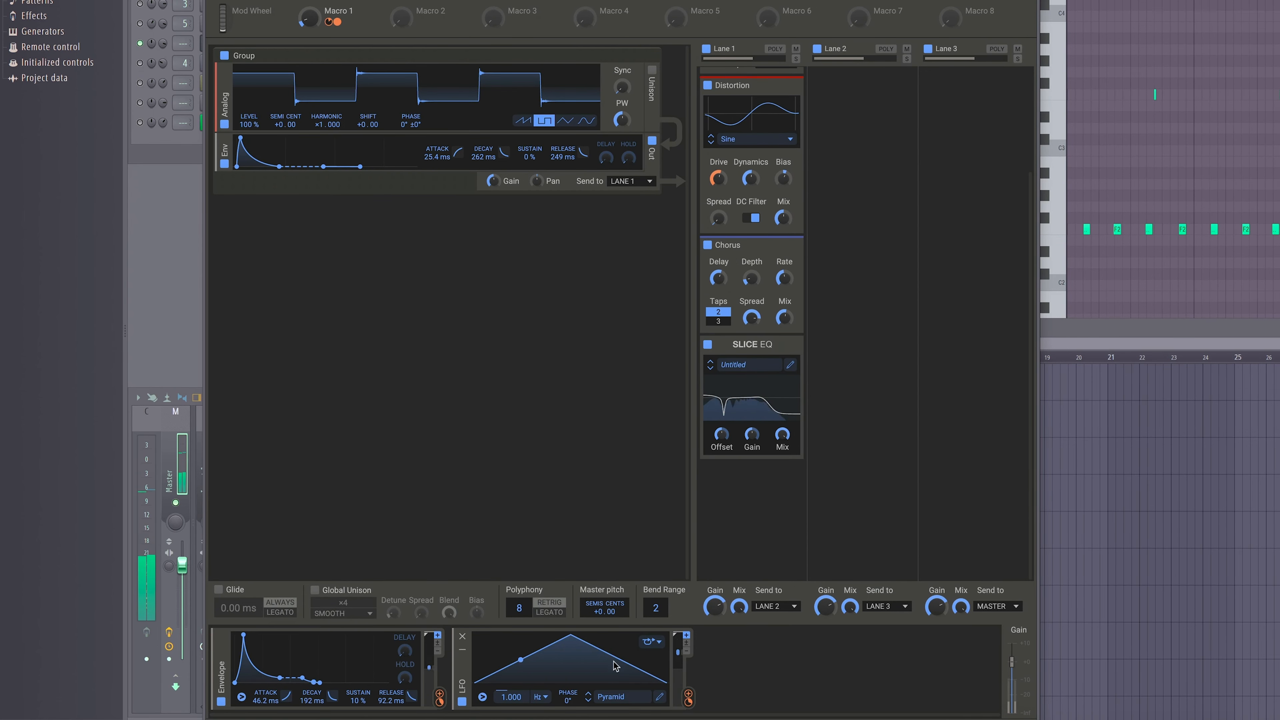
scroll(780, 352, up, 3)
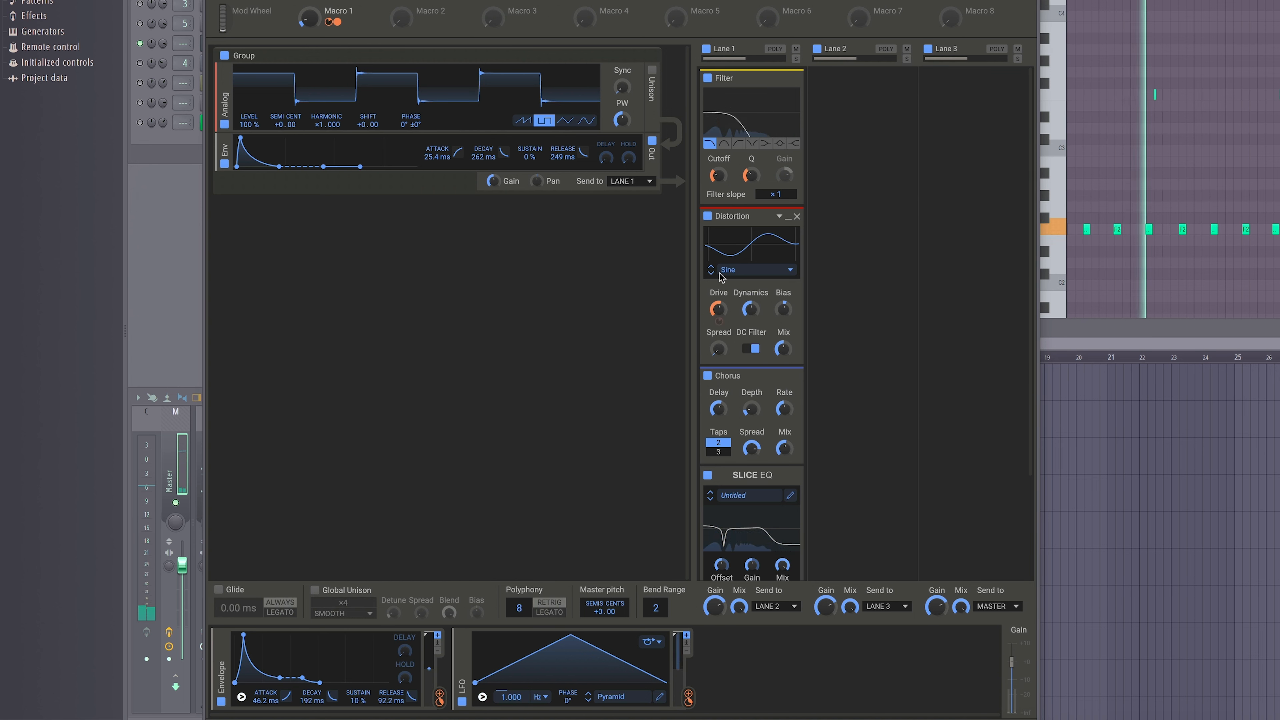
mouse_move(718, 324)
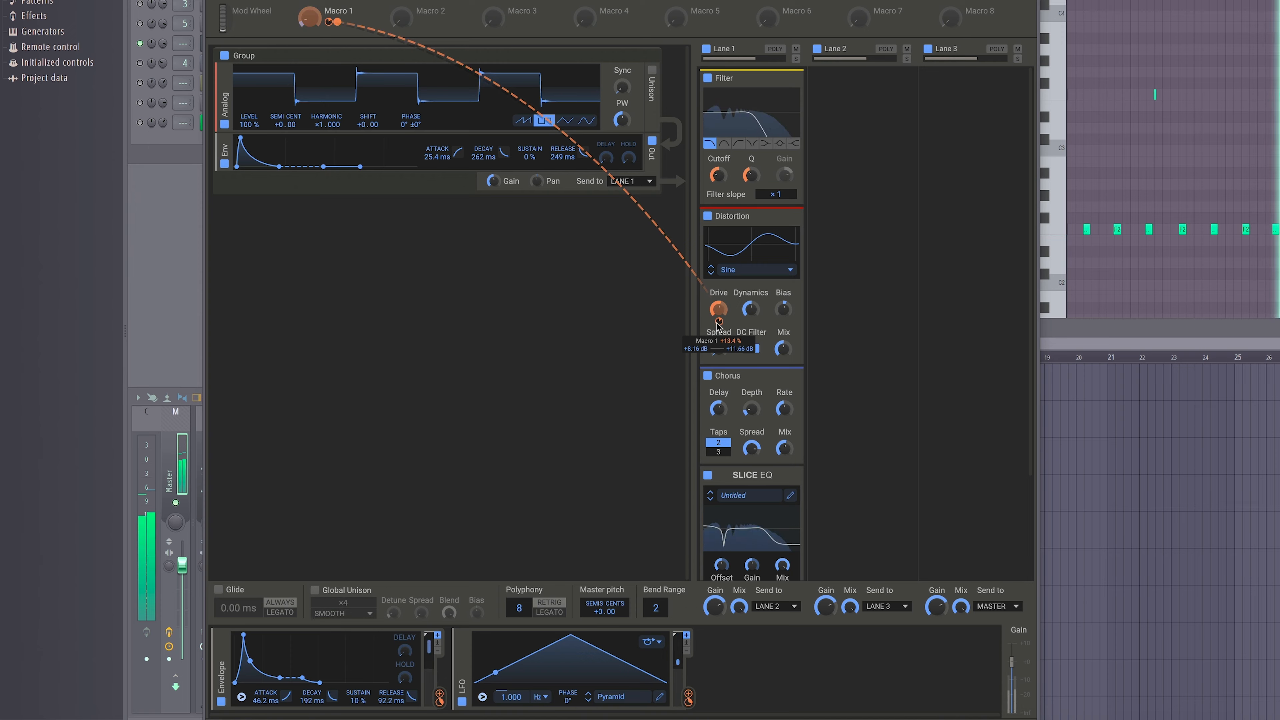
click(420, 21)
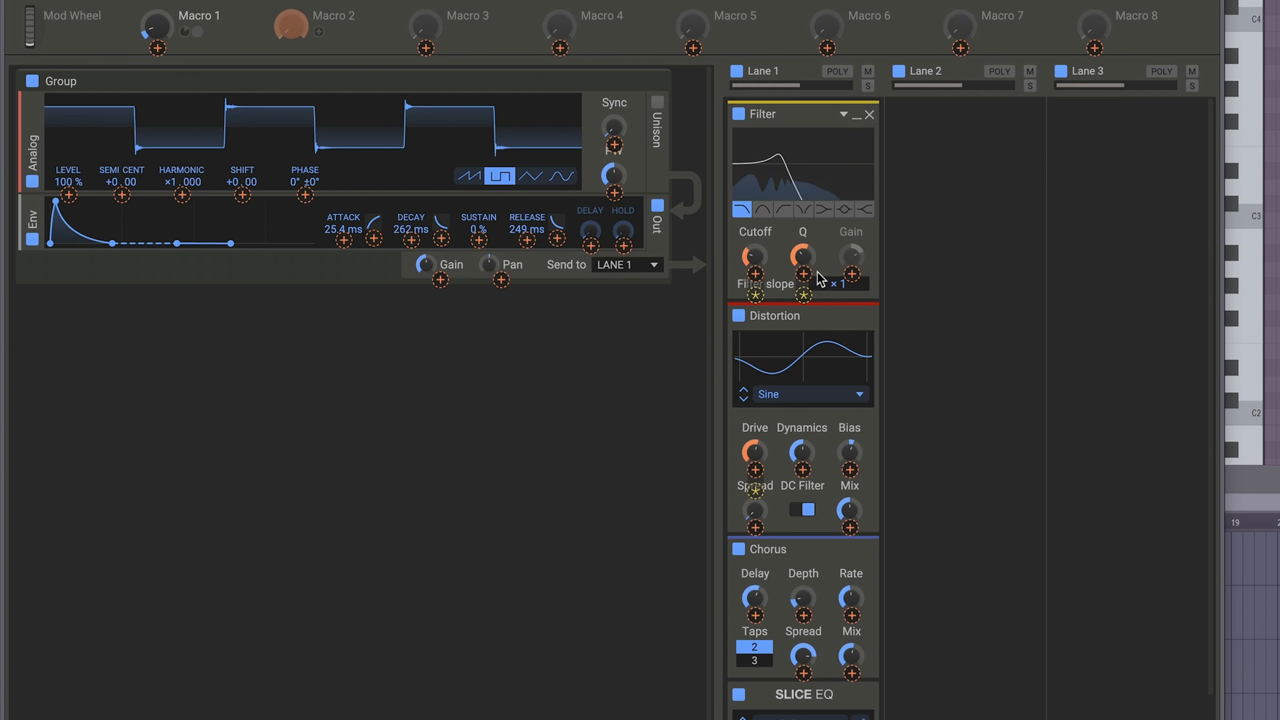
drag(817, 273, 806, 274)
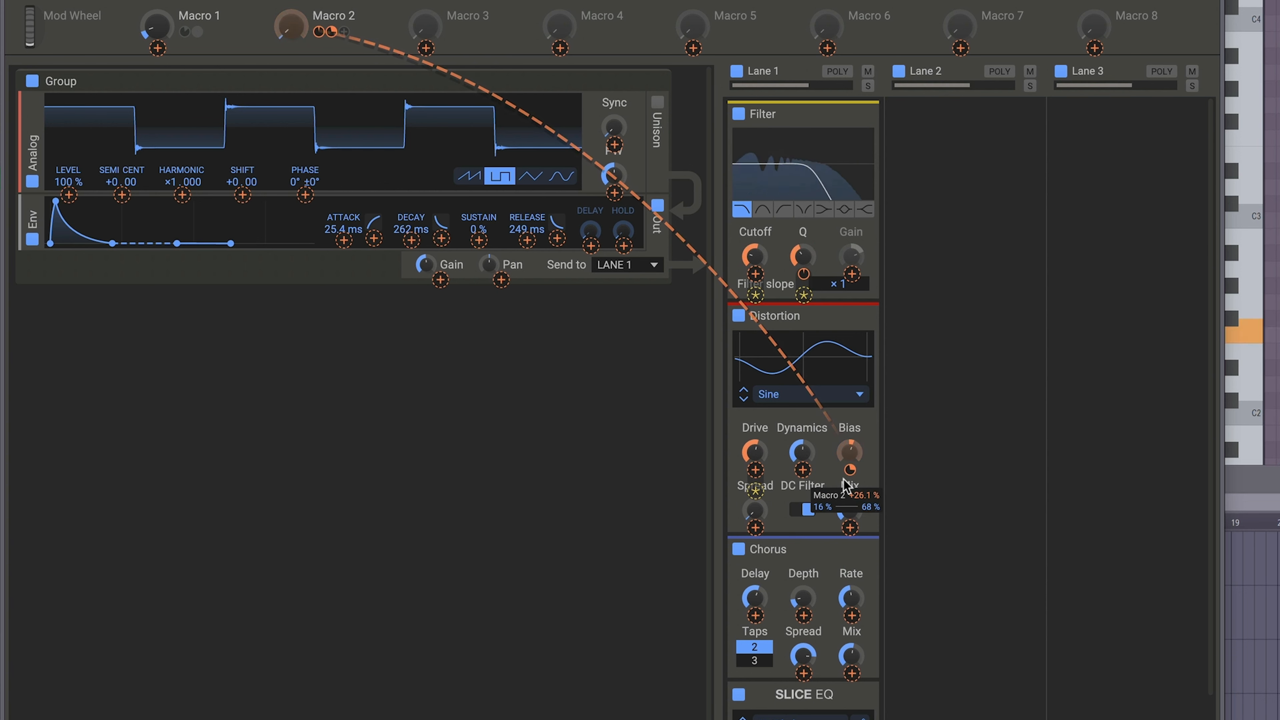
drag(803, 470, 802, 467)
drag(803, 673, 803, 670)
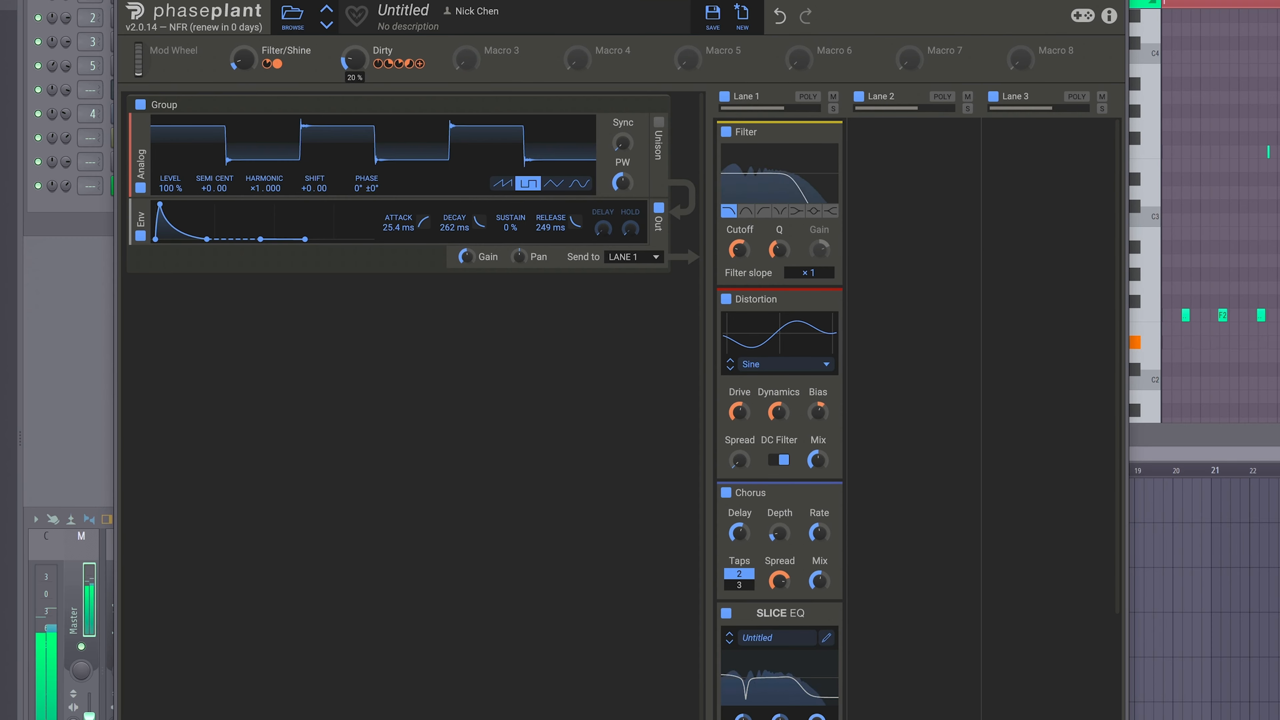
drag(243, 59, 242, 55)
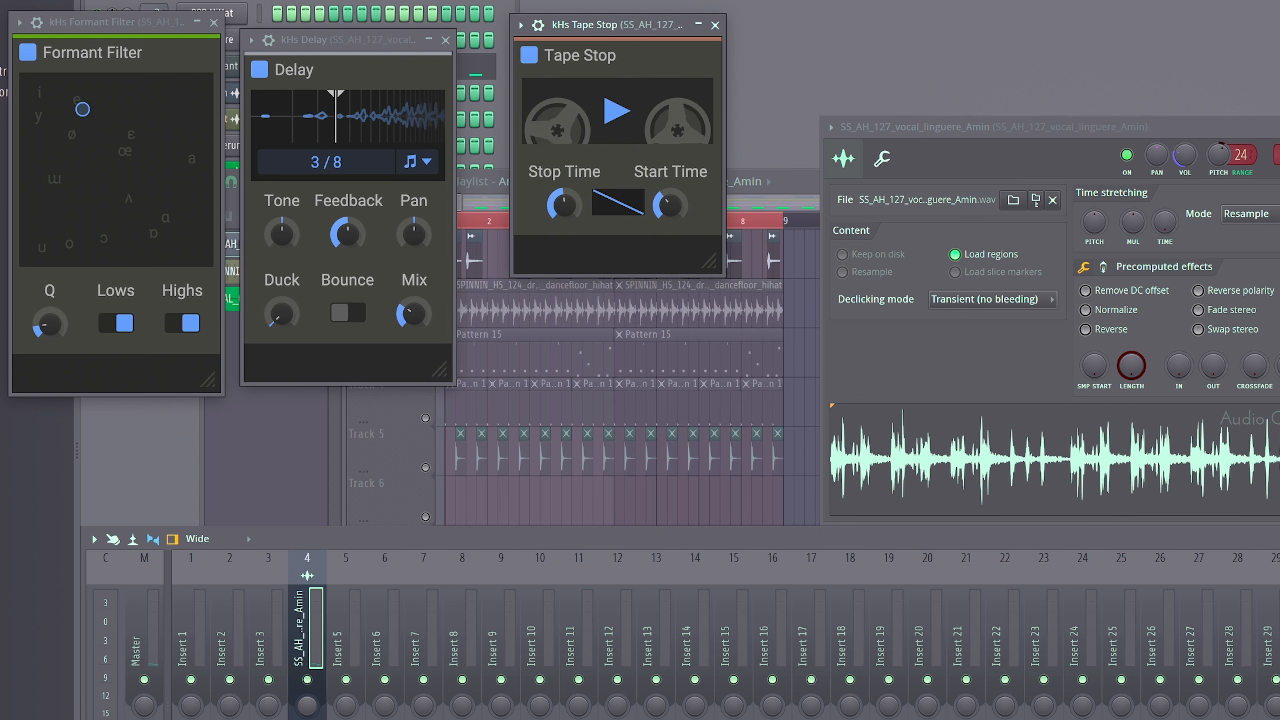
Play back the vocal in FL Studio through the Formant Filter, Delay and Tape Stop effects.
key(space)
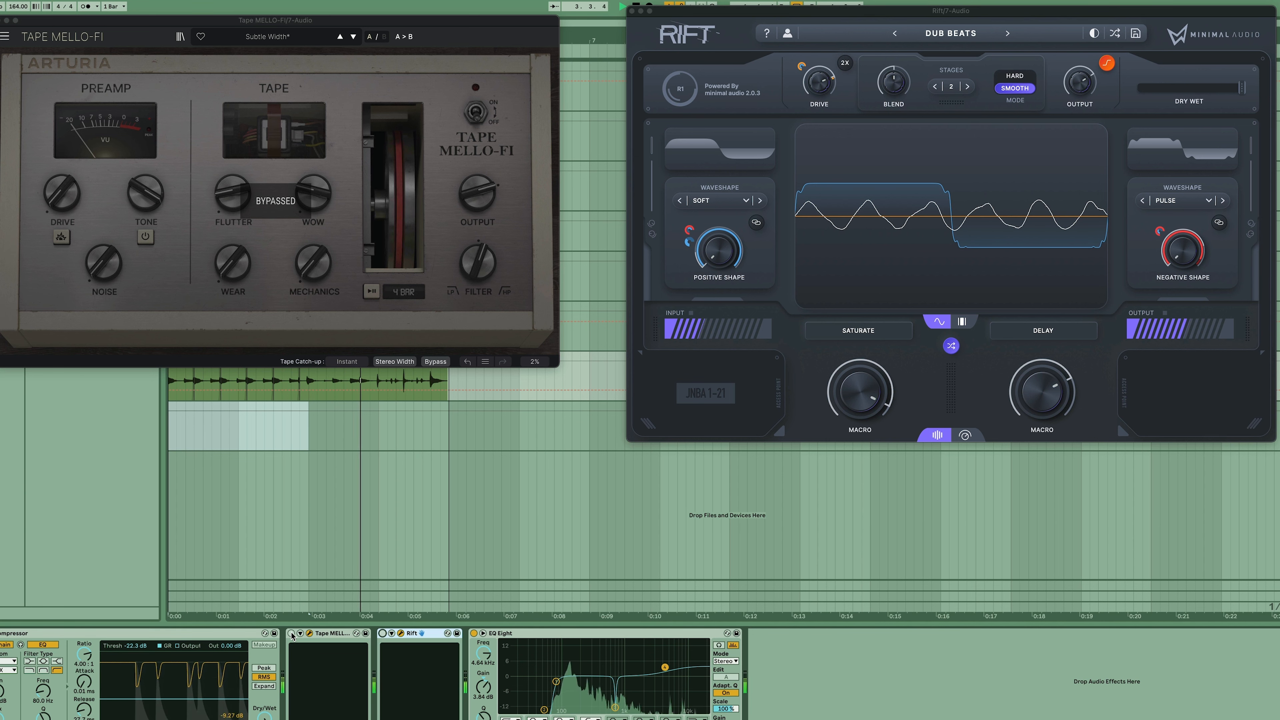
In Ableton Live, turn on the Tape MELLO-FI and Rift devices and adjust the upper band of EQ Eight.
click(292, 635)
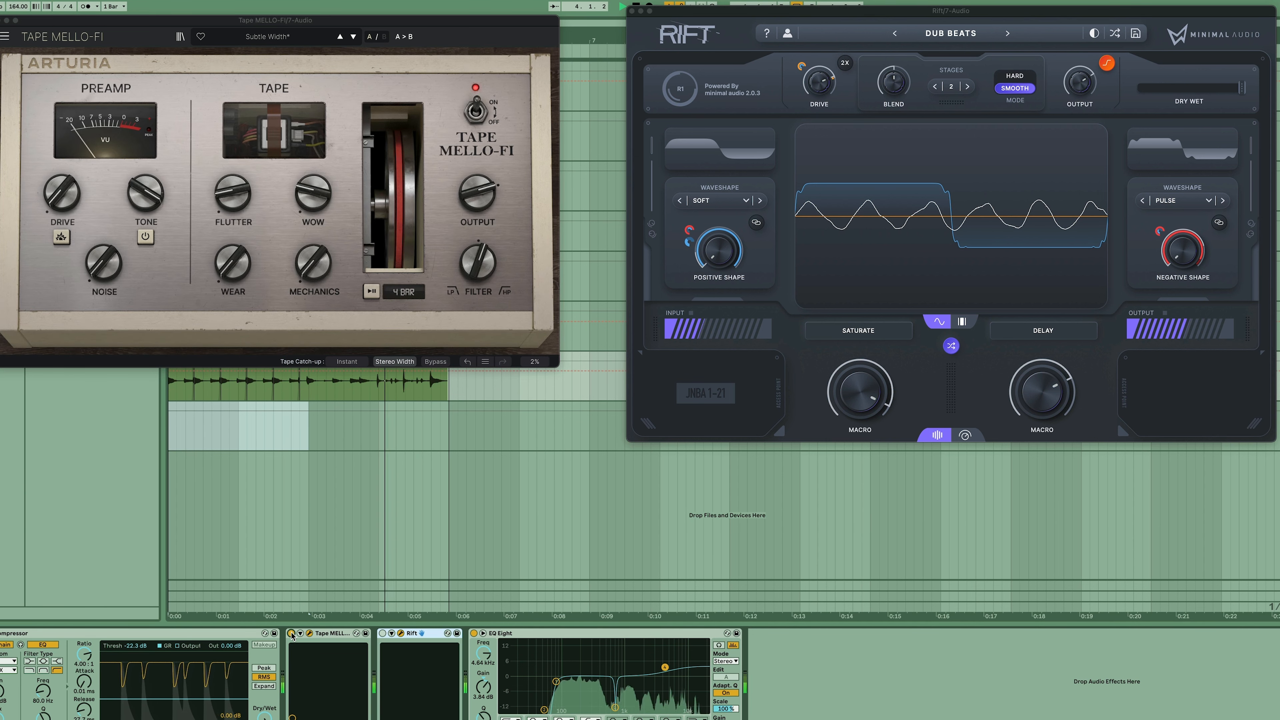
click(382, 633)
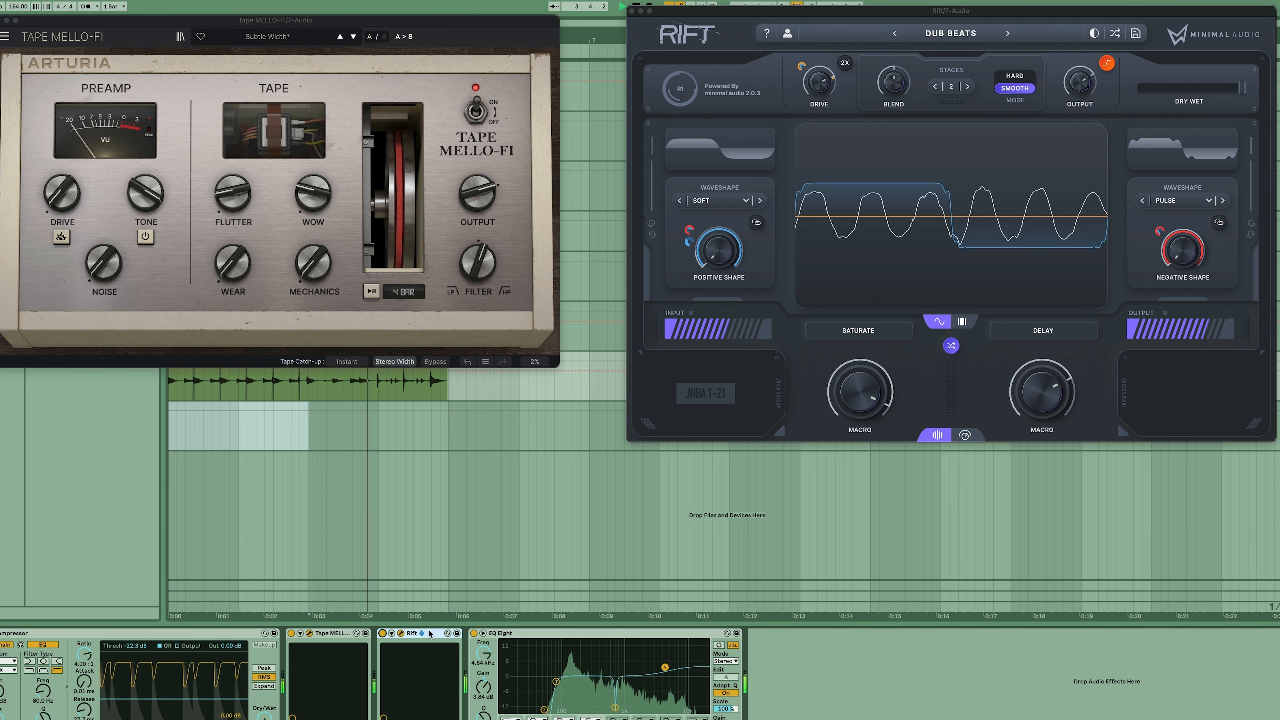
drag(666, 668, 665, 665)
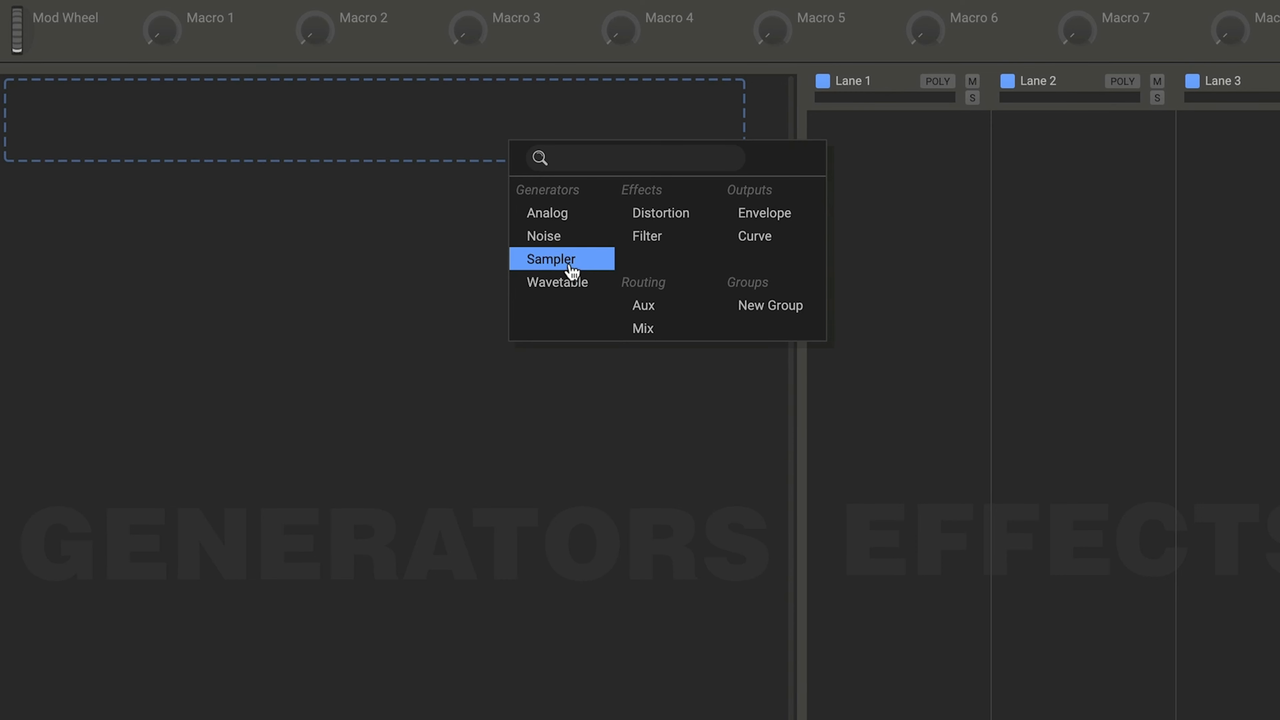
In Phase Plant, add two Analog generators in one group, both set to the sine waveform.
click(548, 213)
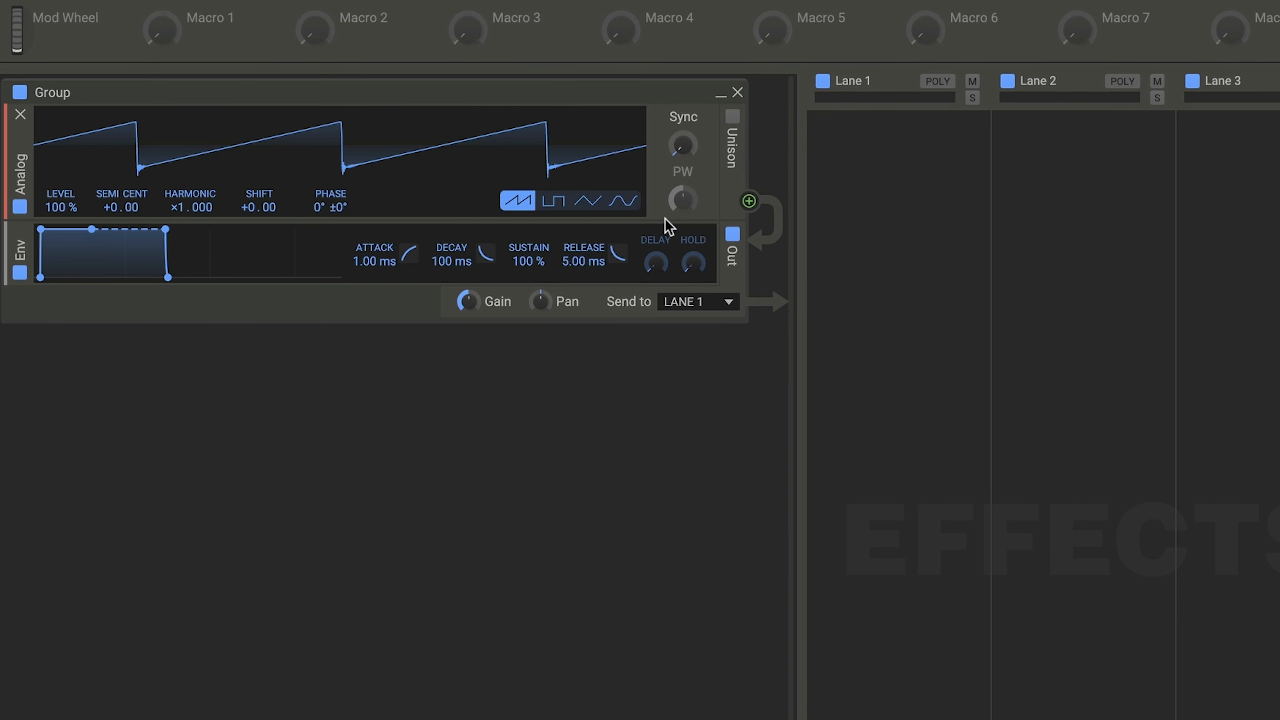
click(624, 202)
click(565, 352)
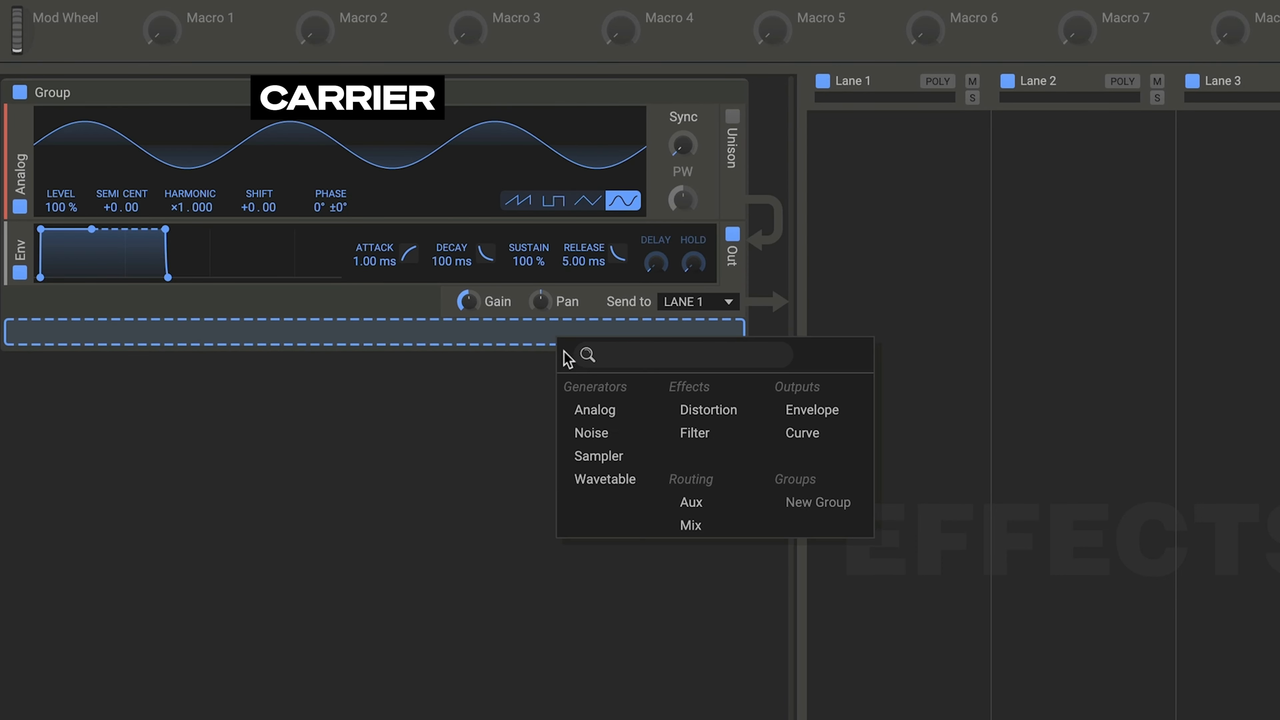
click(620, 418)
click(625, 417)
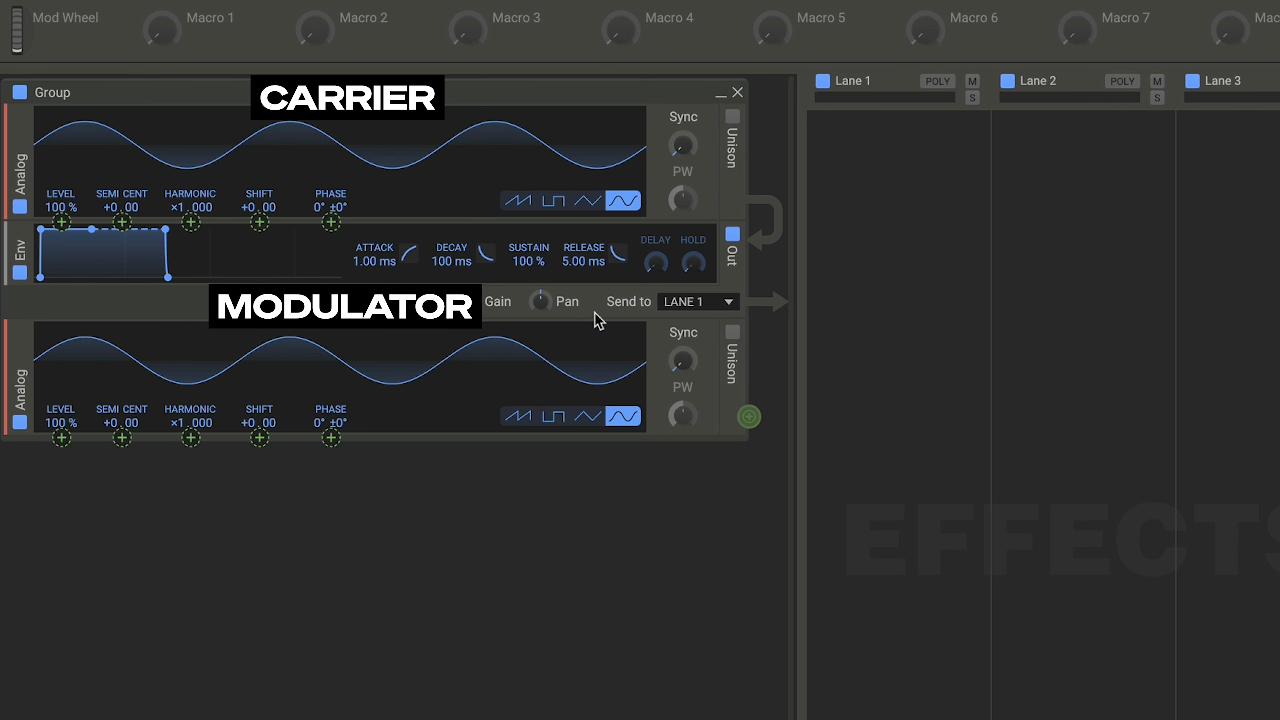
Route the second Analog generator's output to the first one's Semi Cent and raise the second generator's level.
drag(176, 214, 122, 222)
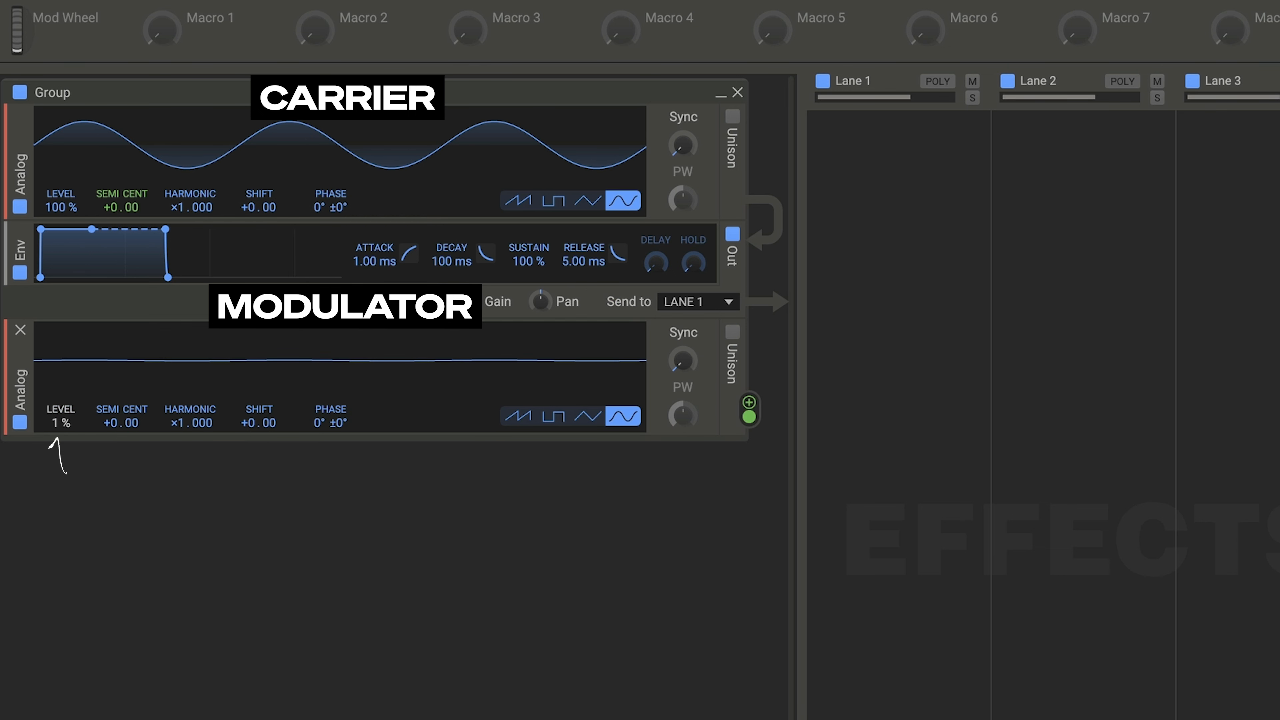
drag(61, 423, 61, 291)
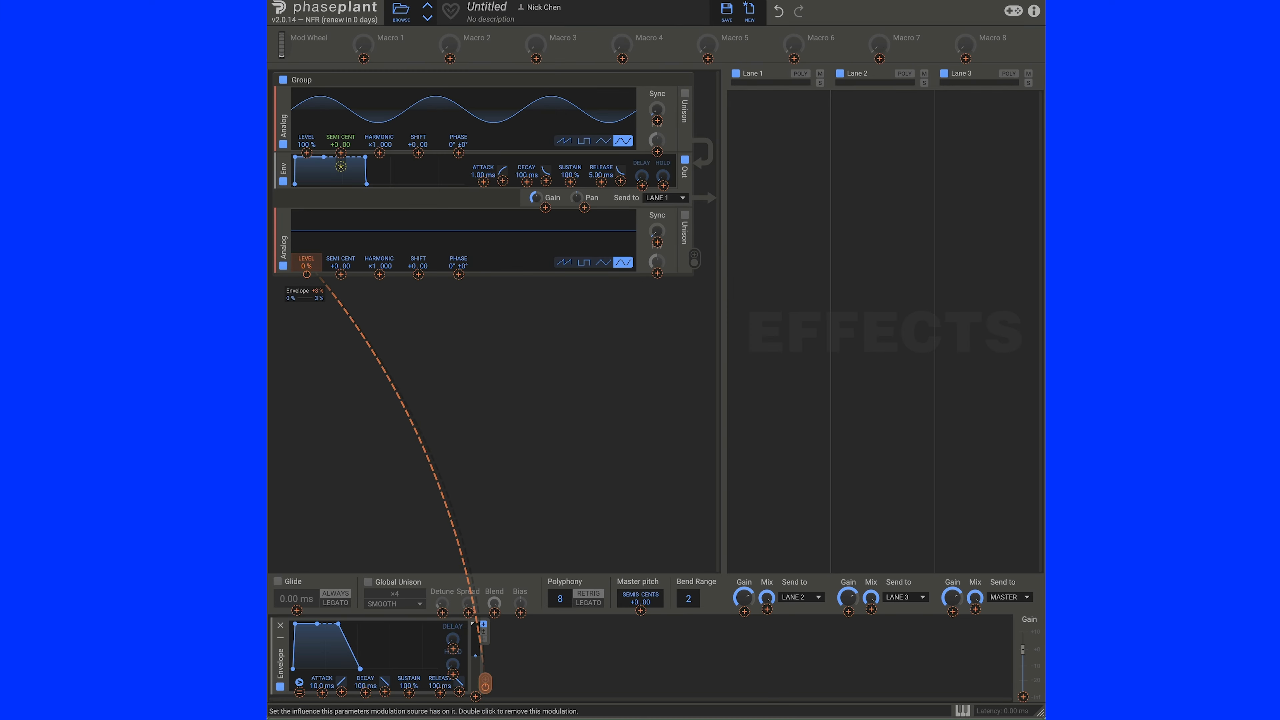
Lengthen the envelope's attack, and set Semi Cent to -12.00 on the first Analog and +12.00 on the second.
drag(295, 624, 325, 624)
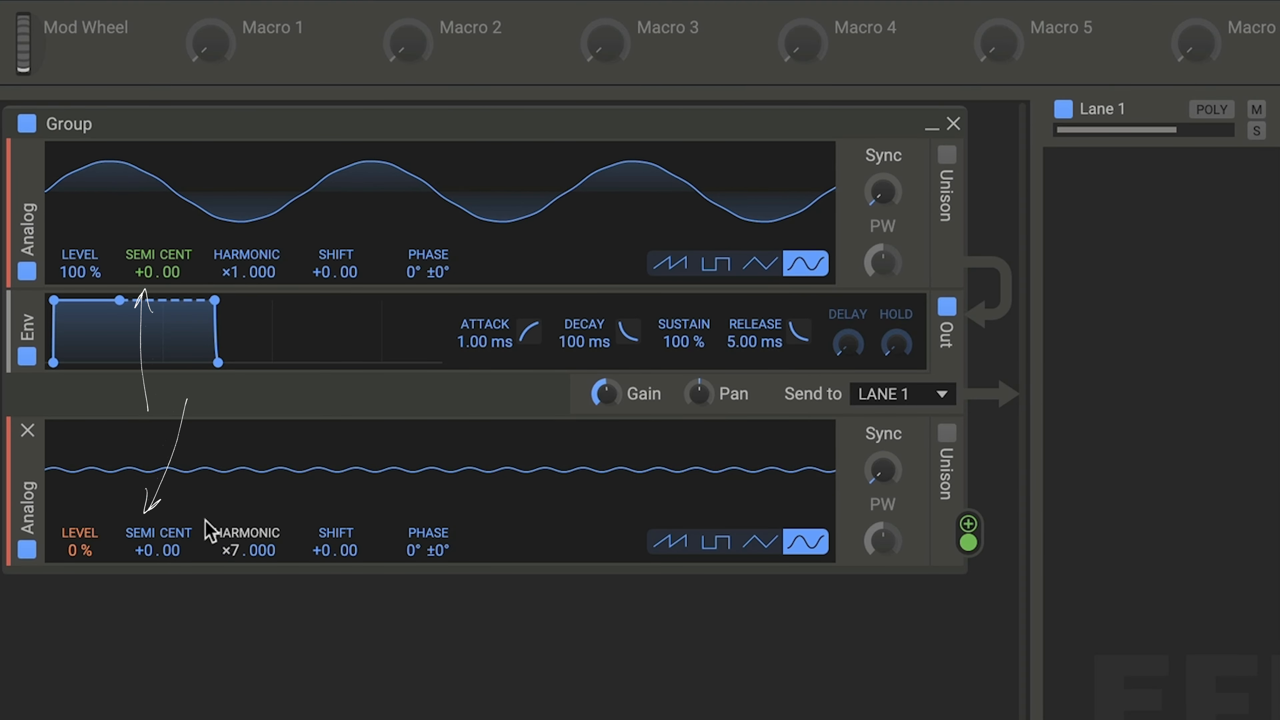
drag(144, 275, 144, 313)
drag(144, 550, 144, 520)
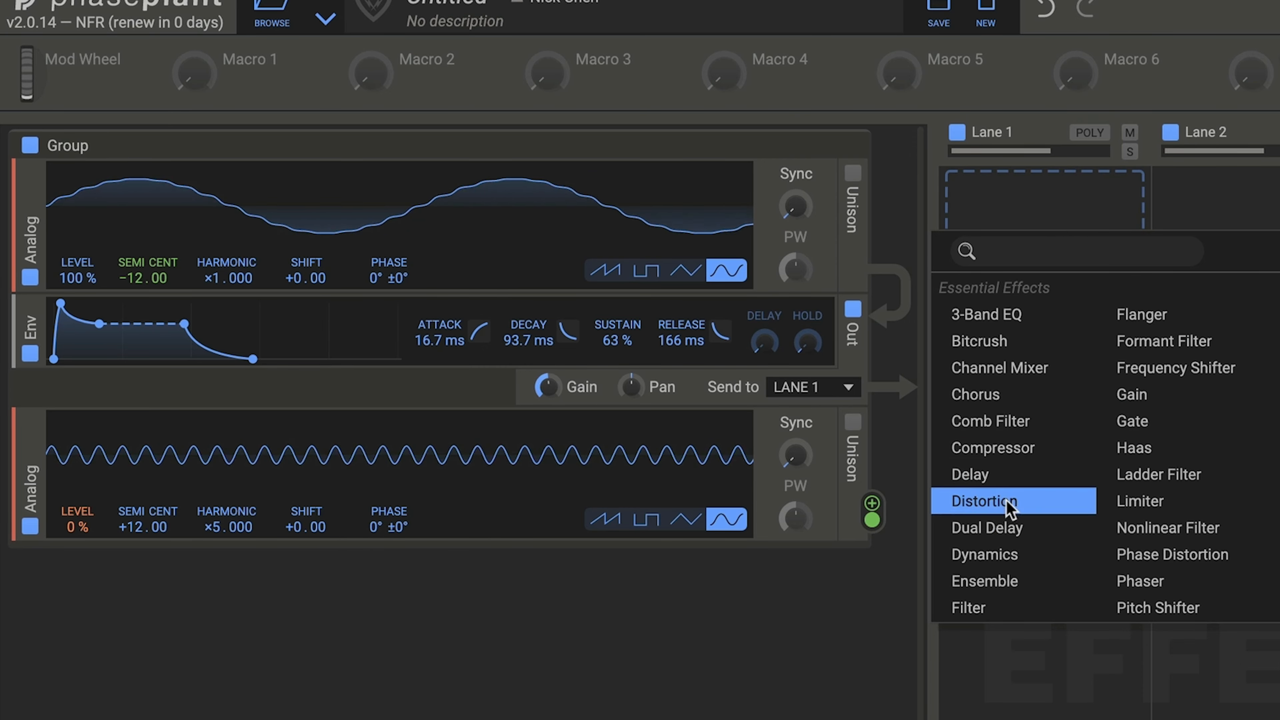
Add a Distortion effect to Lane 1 with about 10.6 dB of Drive and step through its distortion types.
click(929, 497)
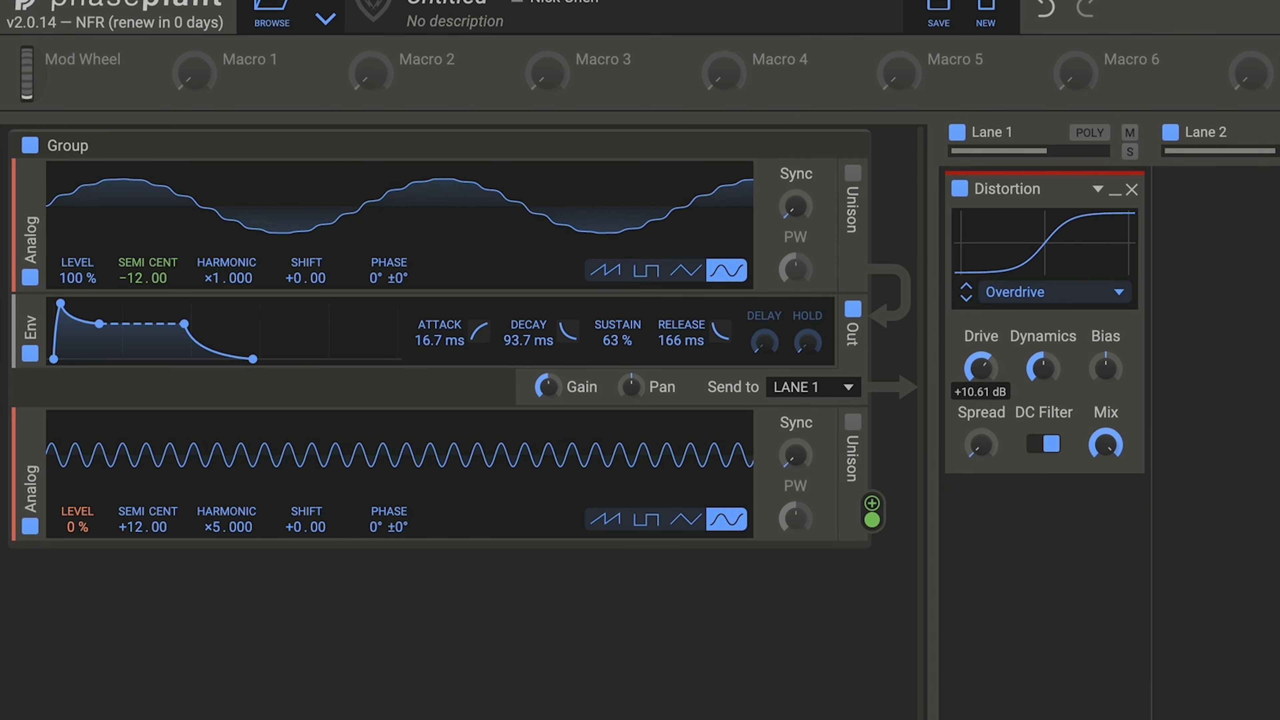
click(965, 291)
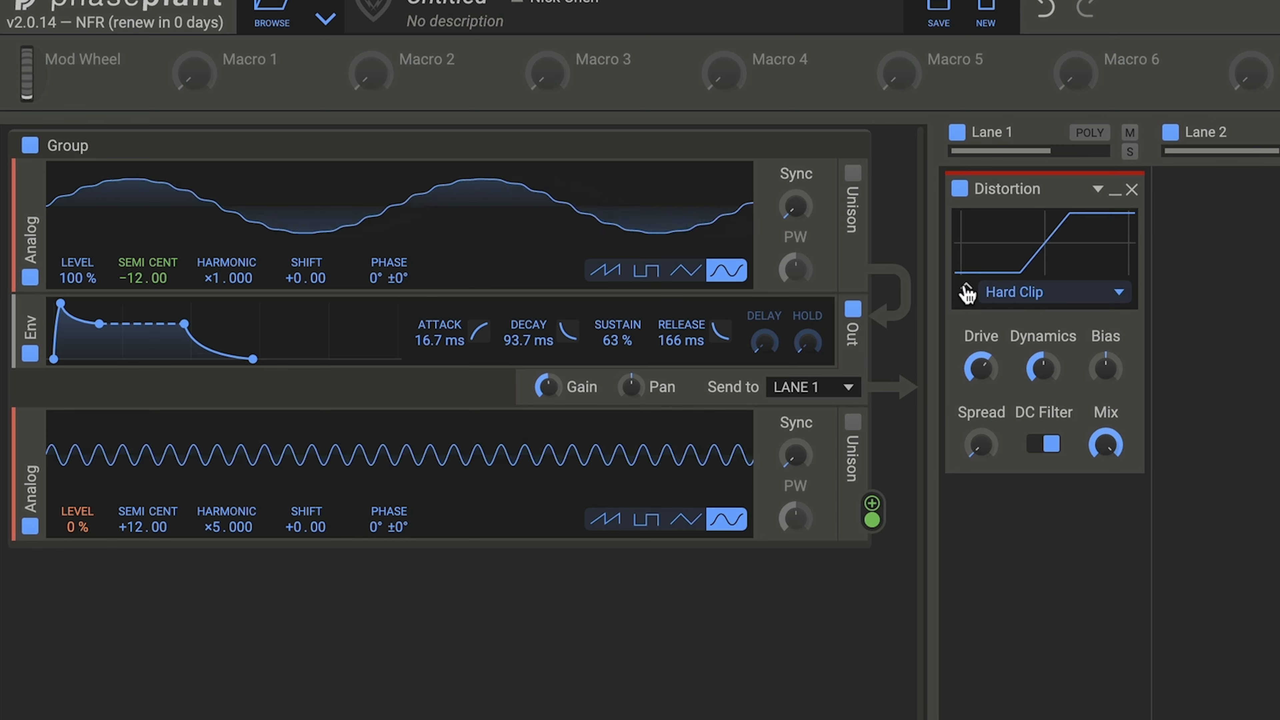
click(965, 292)
click(966, 293)
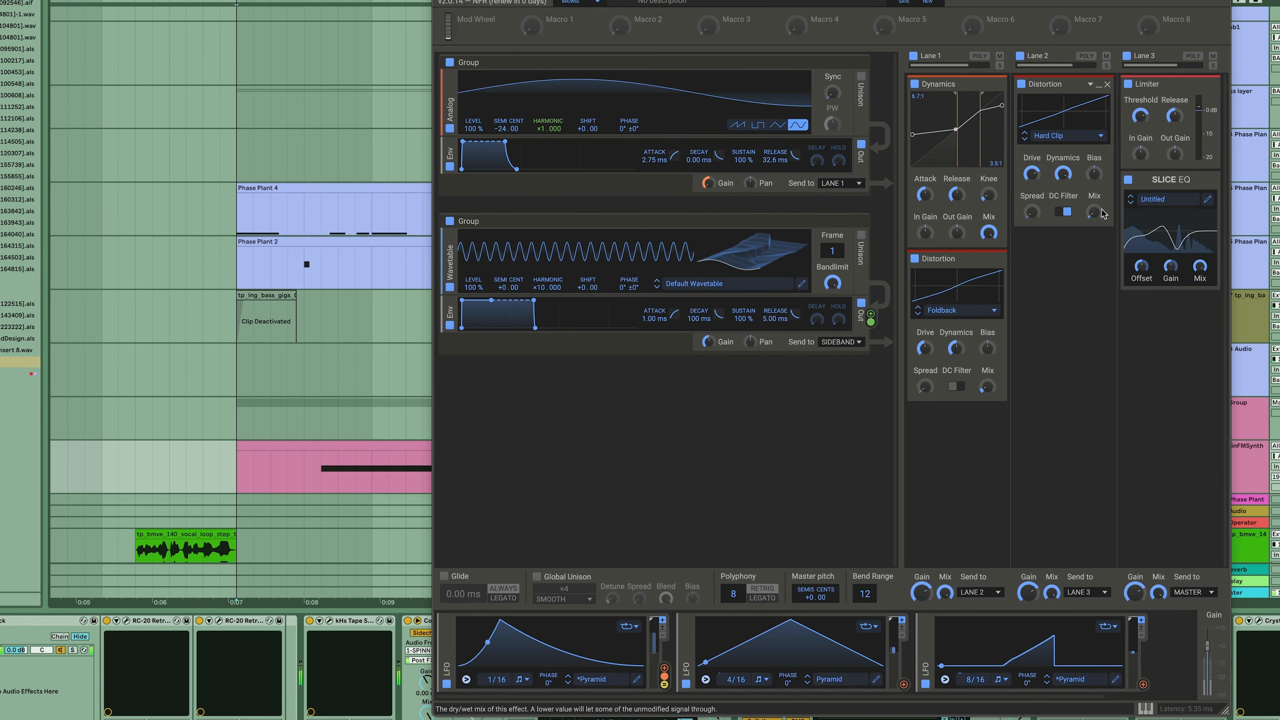
Raise the Mix of the Hard Clip distortion in Lane 2.
drag(1101, 210, 1102, 191)
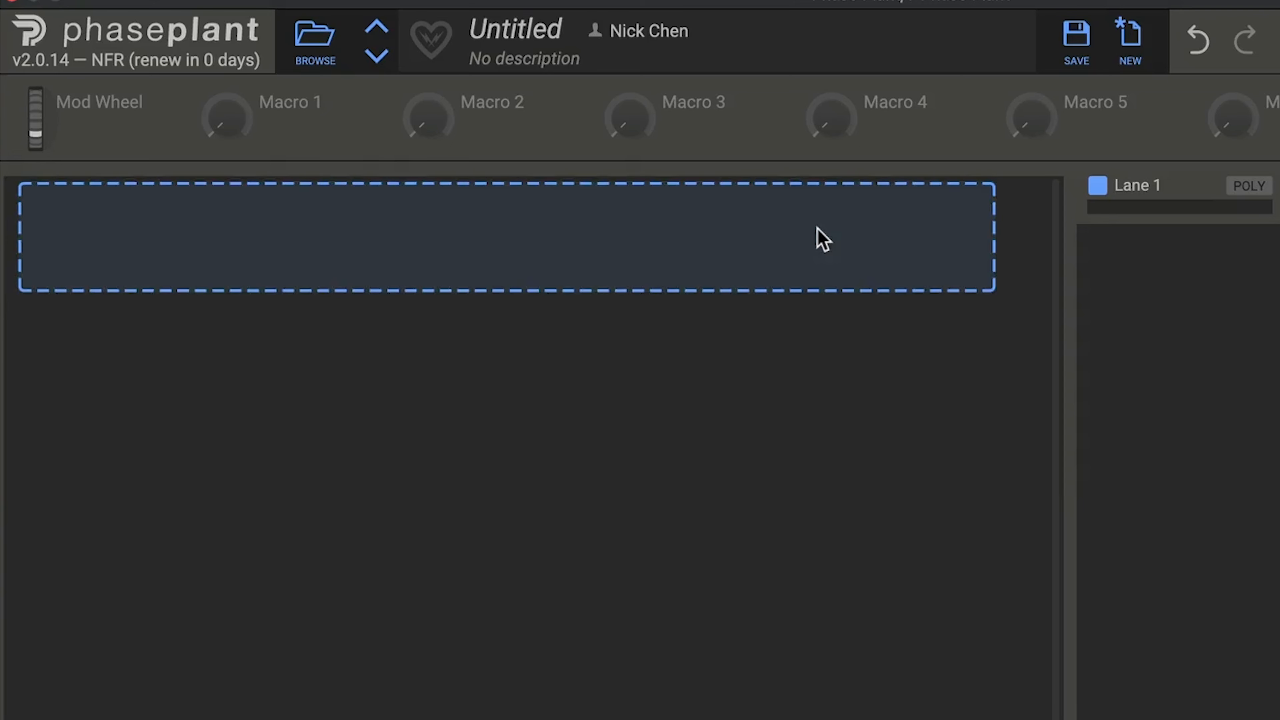
Add a Wavetable generator to the empty patch, load Manip from the factory Spectral wavetables and try its Frame control.
click(814, 237)
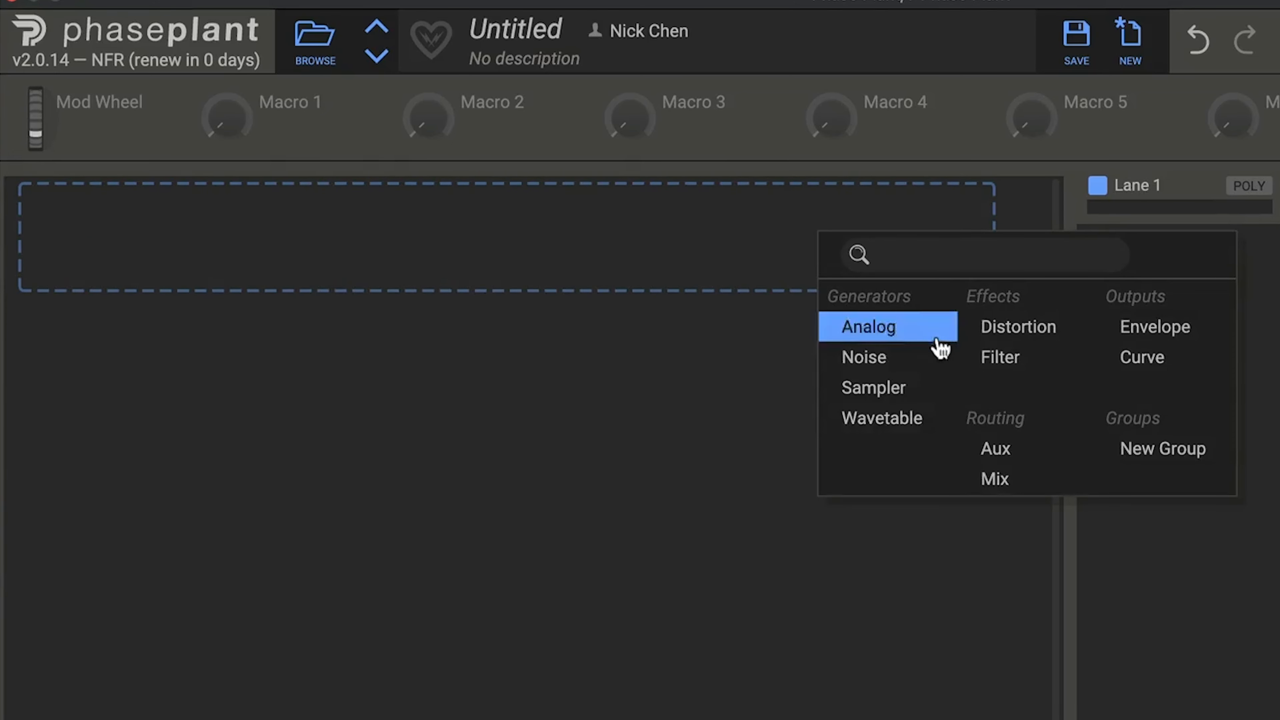
click(890, 429)
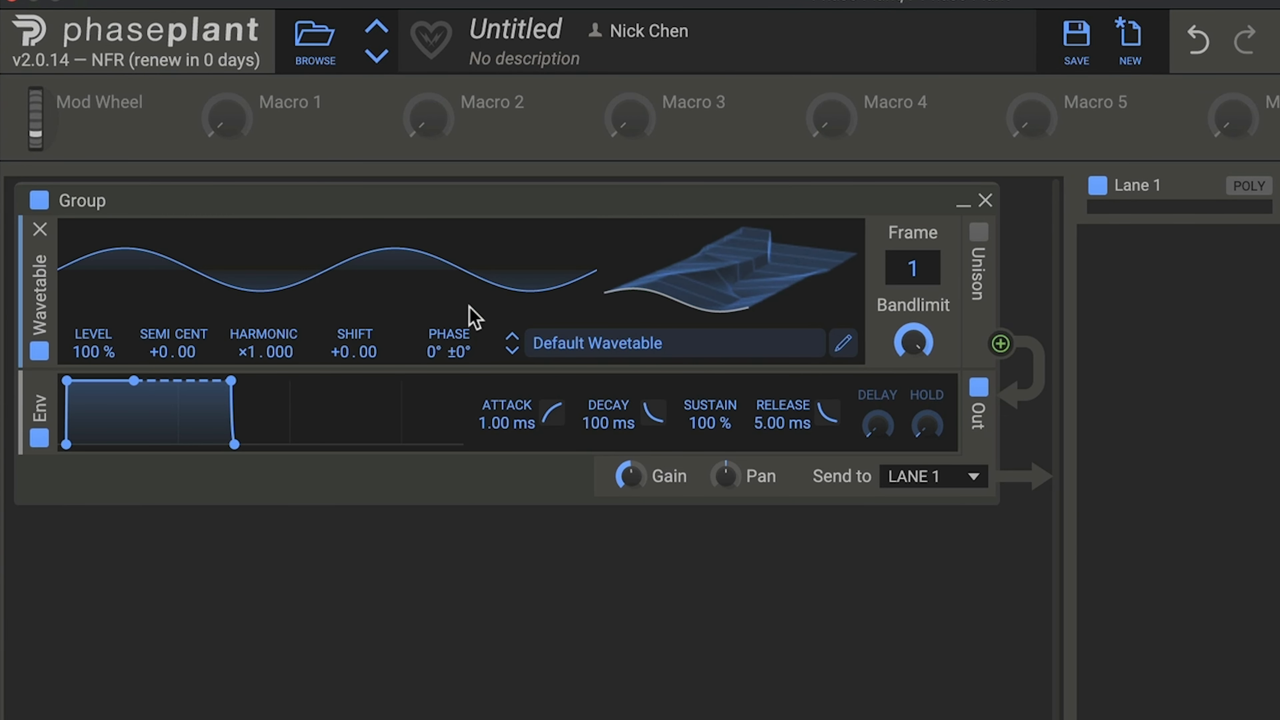
click(715, 348)
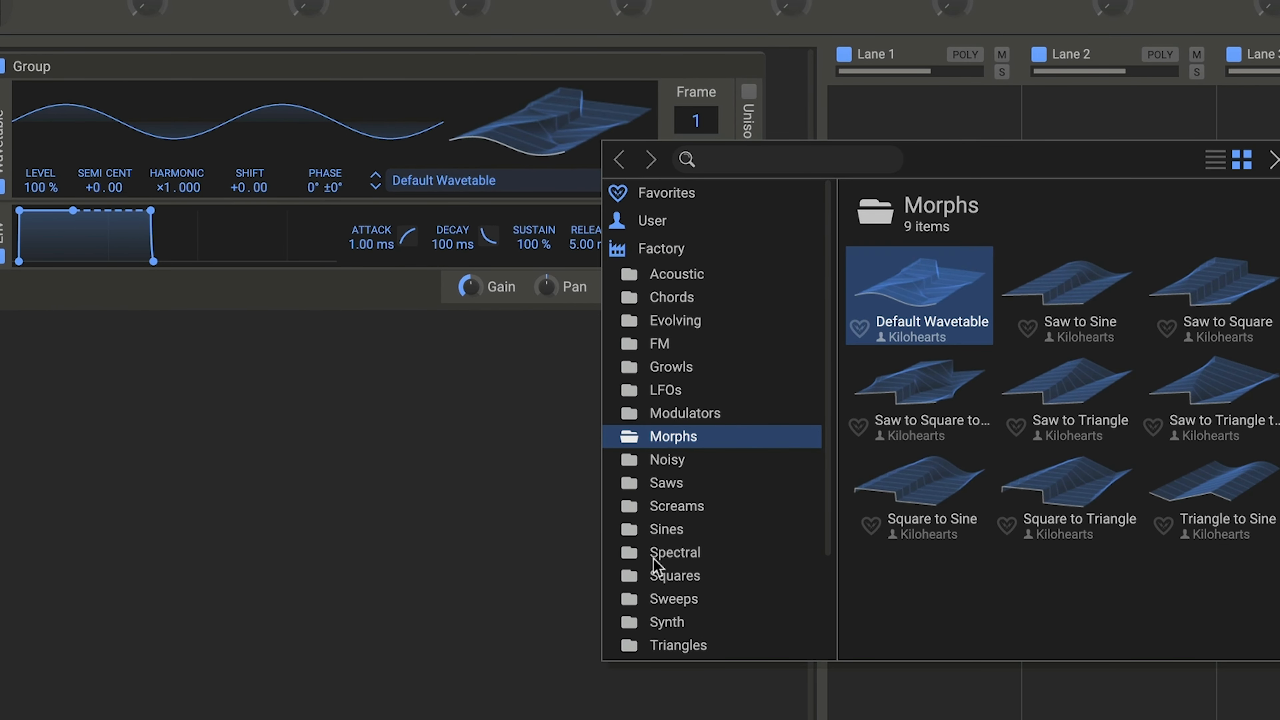
click(655, 555)
click(900, 499)
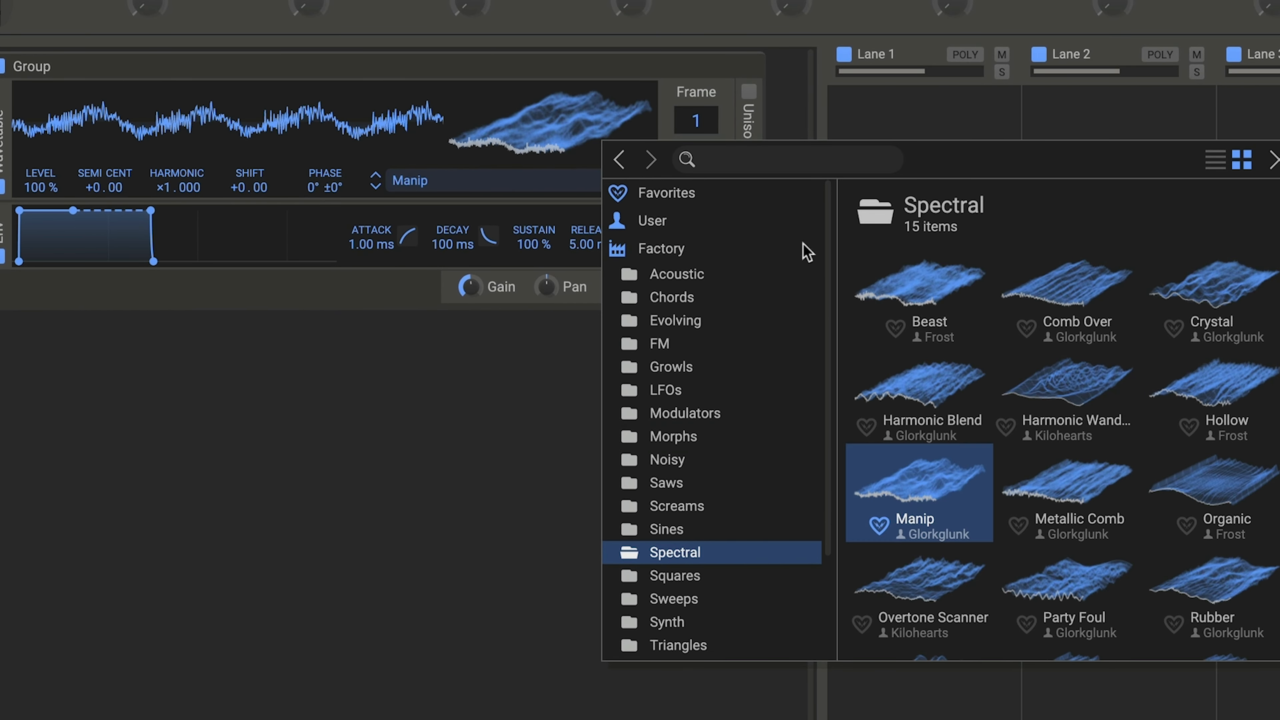
click(706, 120)
mouse_move(698, 121)
mouse_down()
mouse_move(698, 25)
mouse_move(698, 121)
mouse_up()
Add an LFO modulator and assign it to the Wavetable generator's Frame.
click(84, 672)
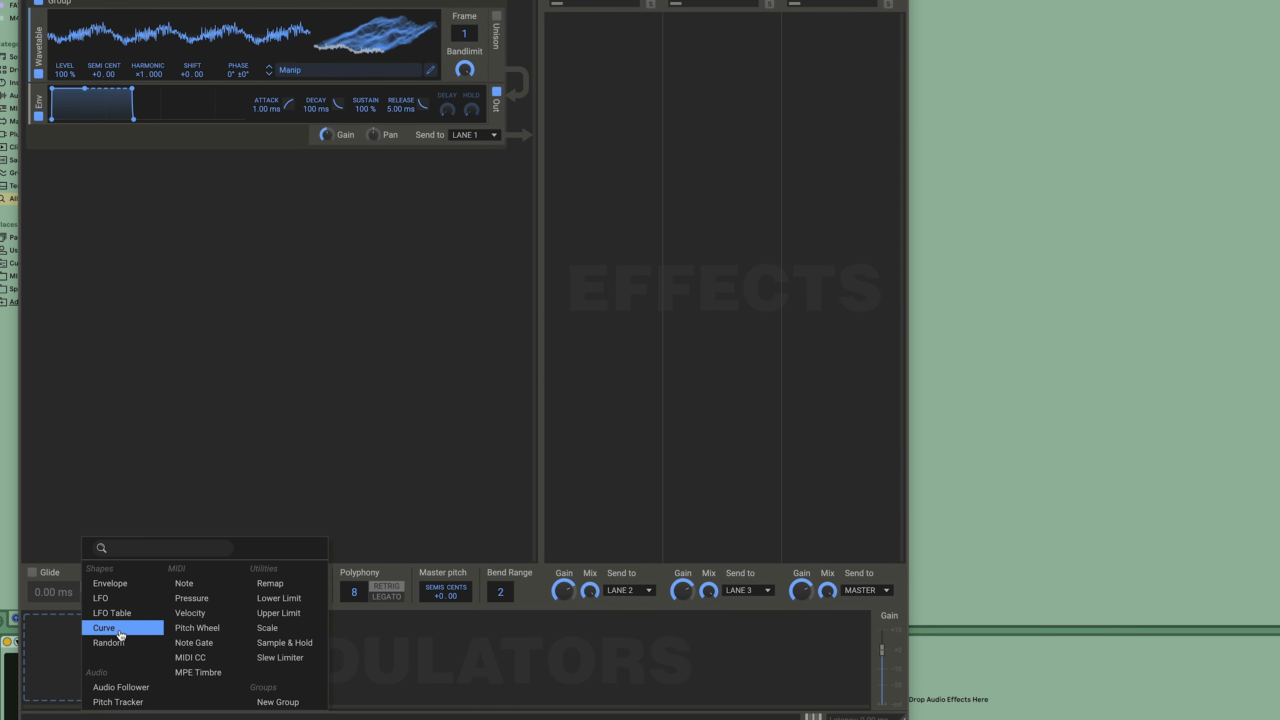
click(117, 598)
drag(278, 692, 464, 35)
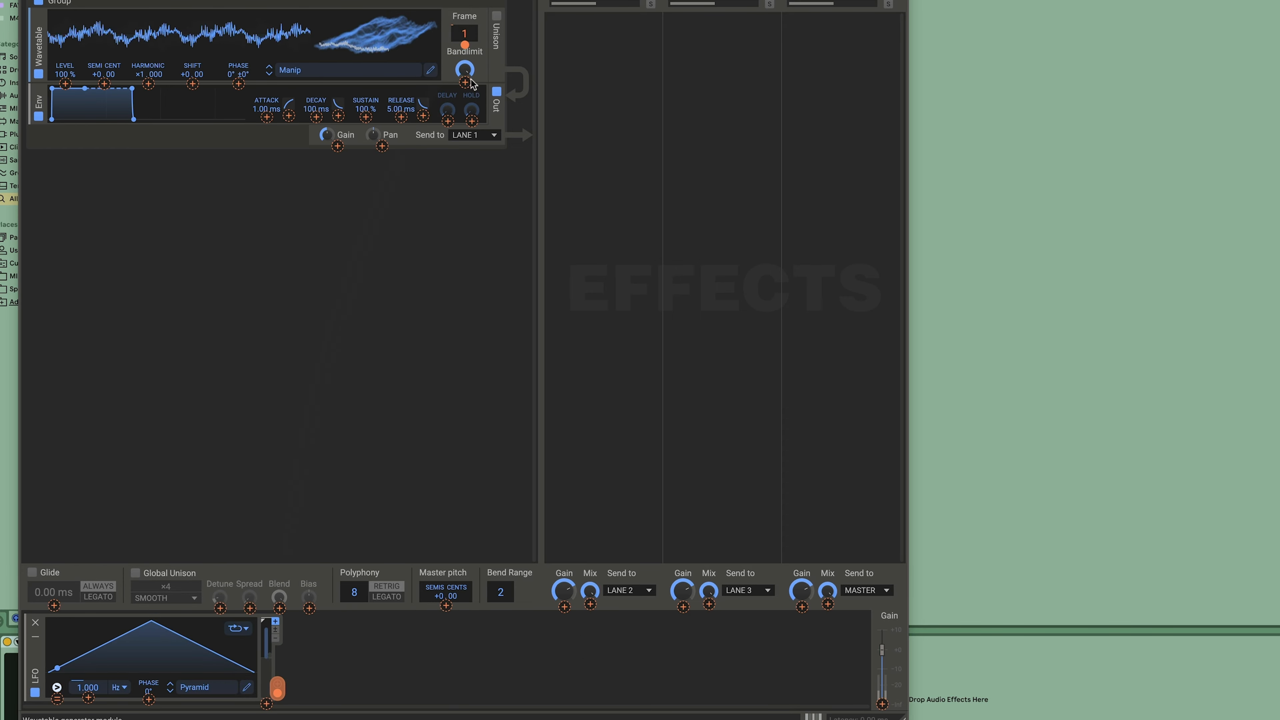
Add a second LFO and assign it to modulate the first LFO's rate.
click(360, 675)
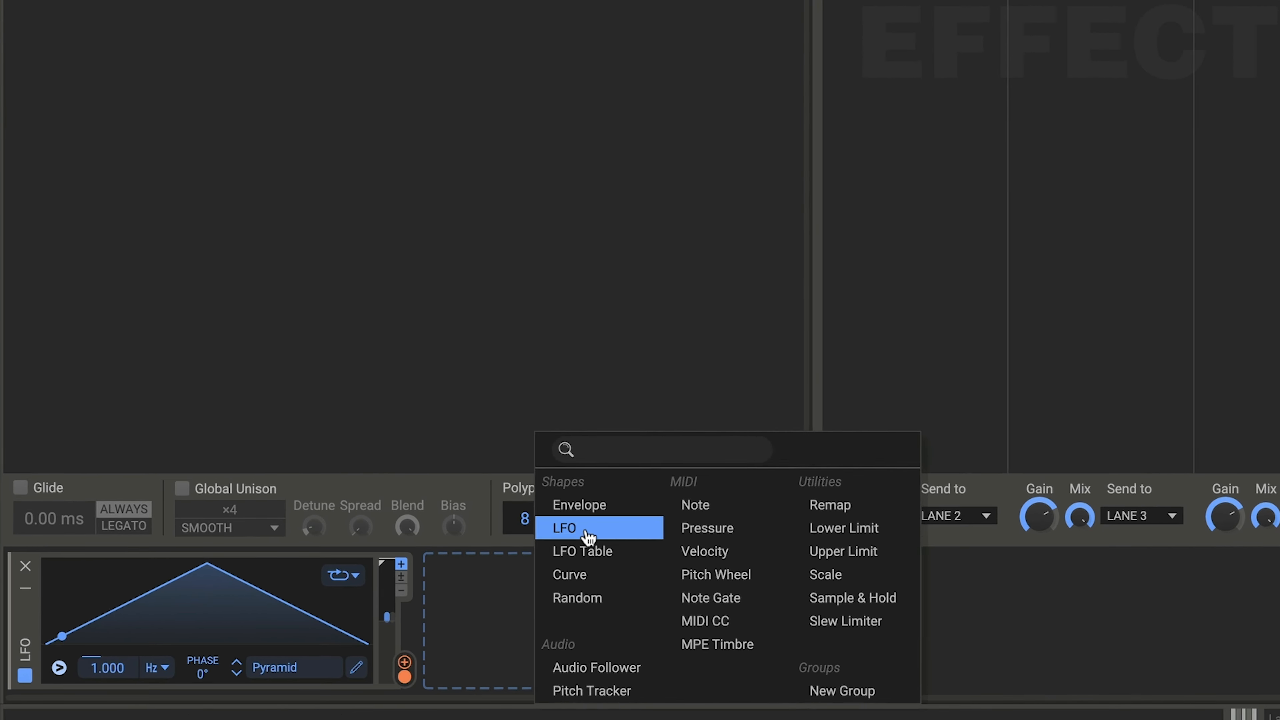
click(587, 532)
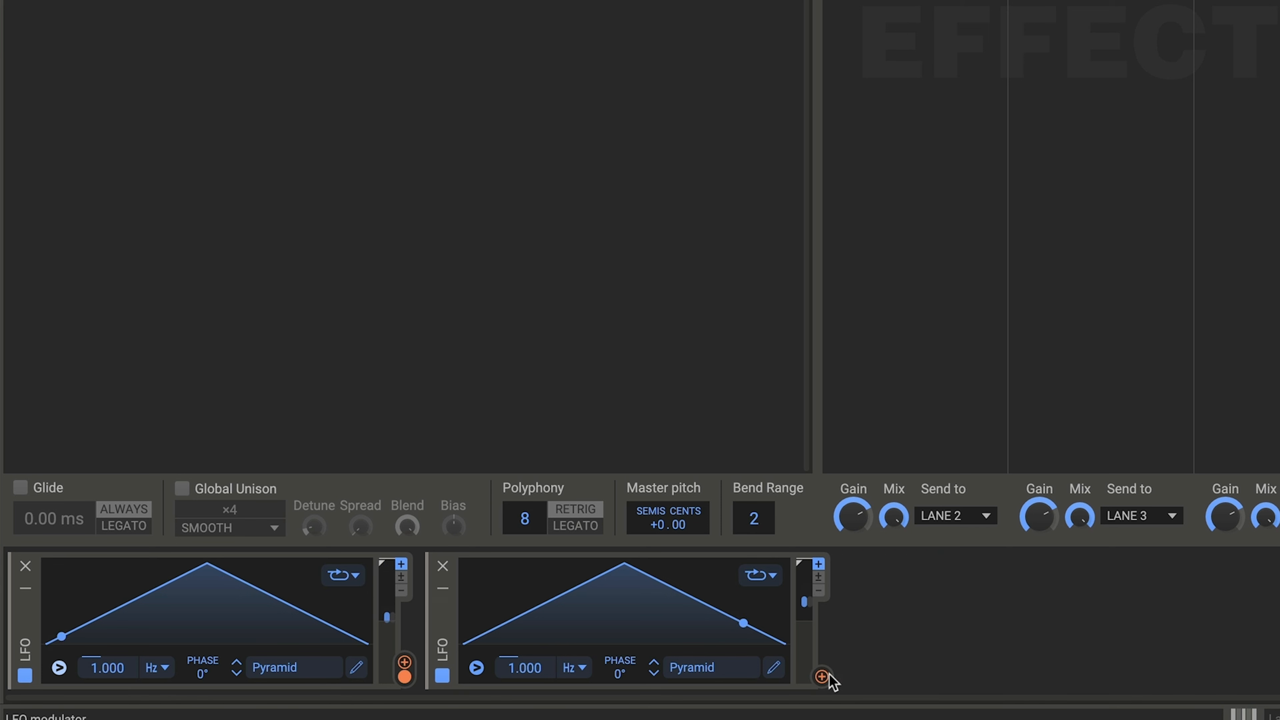
mouse_move(821, 676)
drag(319, 599, 106, 691)
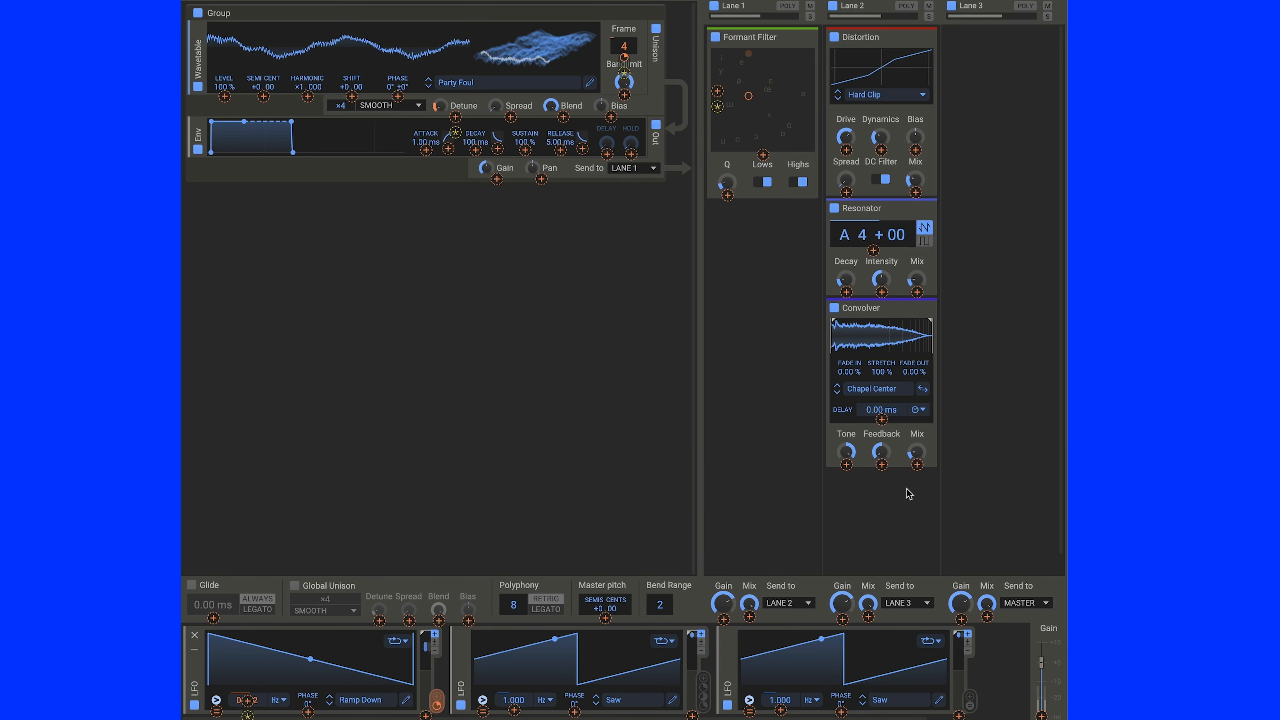
Assign the Ramp Down LFO to modulate the Mix of the Convolver in Lane 2.
drag(917, 467, 917, 465)
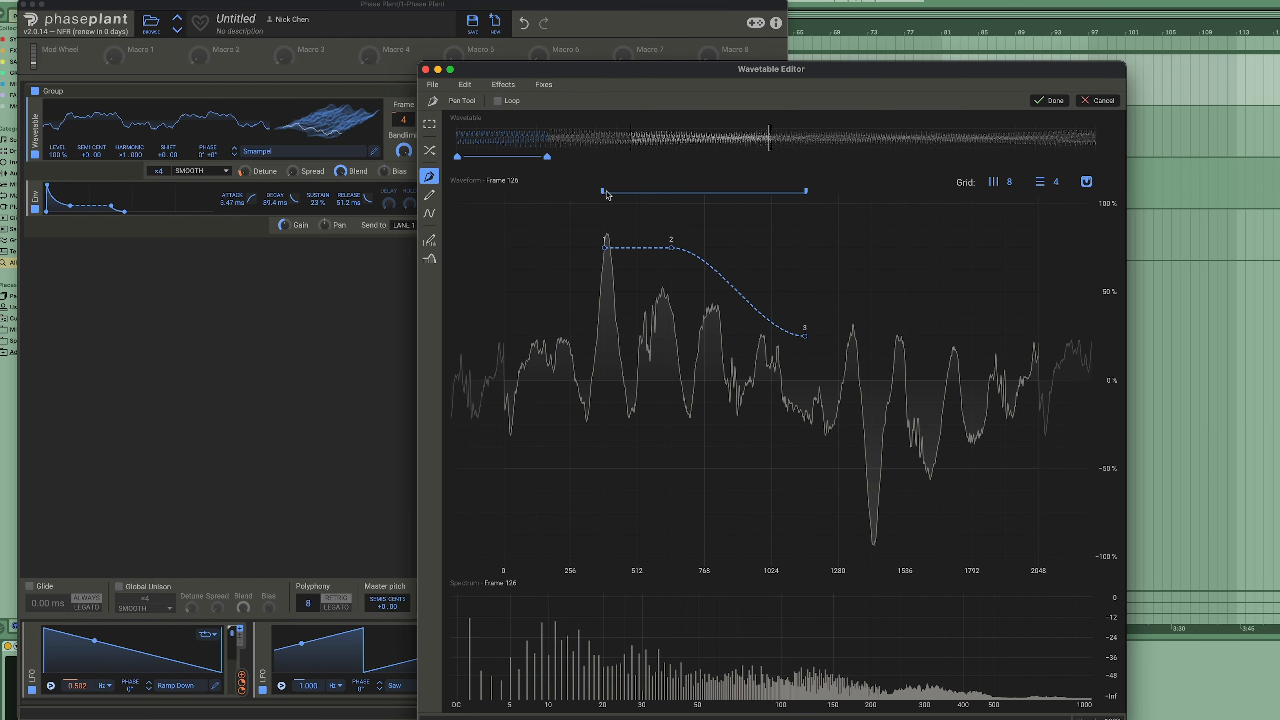
In the Wavetable Editor, shift the start of the pen curve's range and go to frame 92.
drag(607, 191, 610, 191)
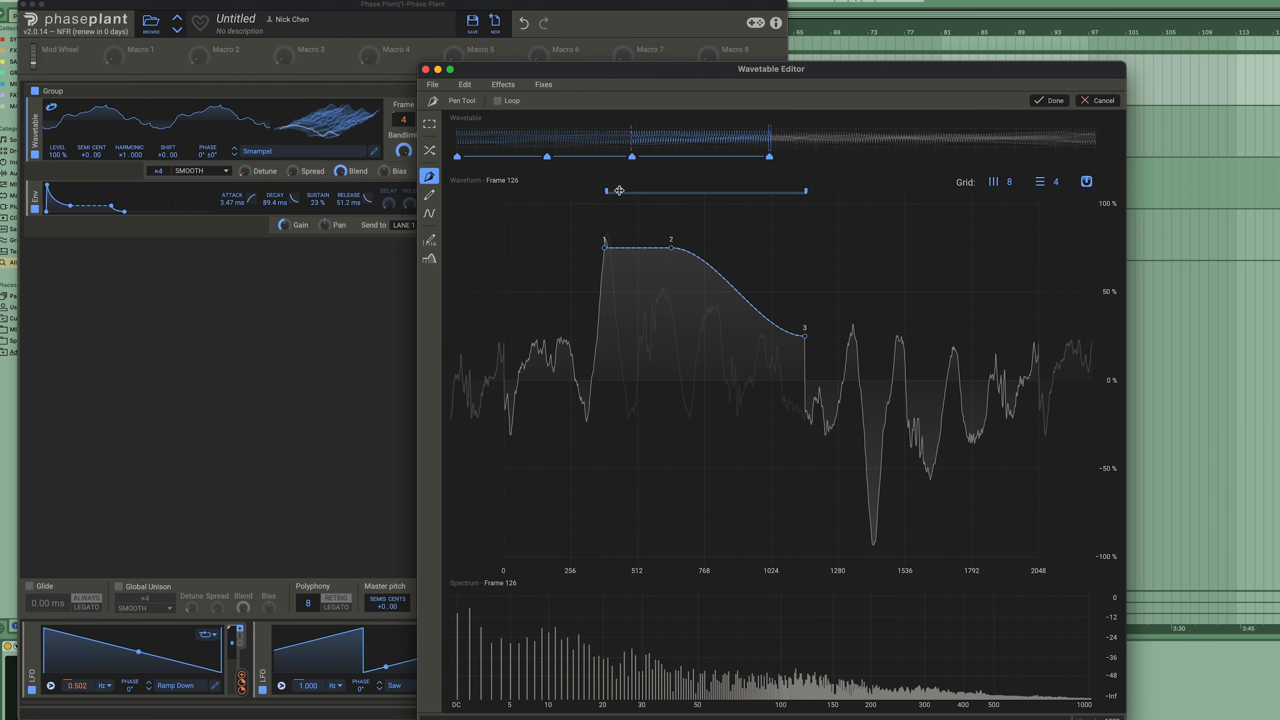
click(684, 153)
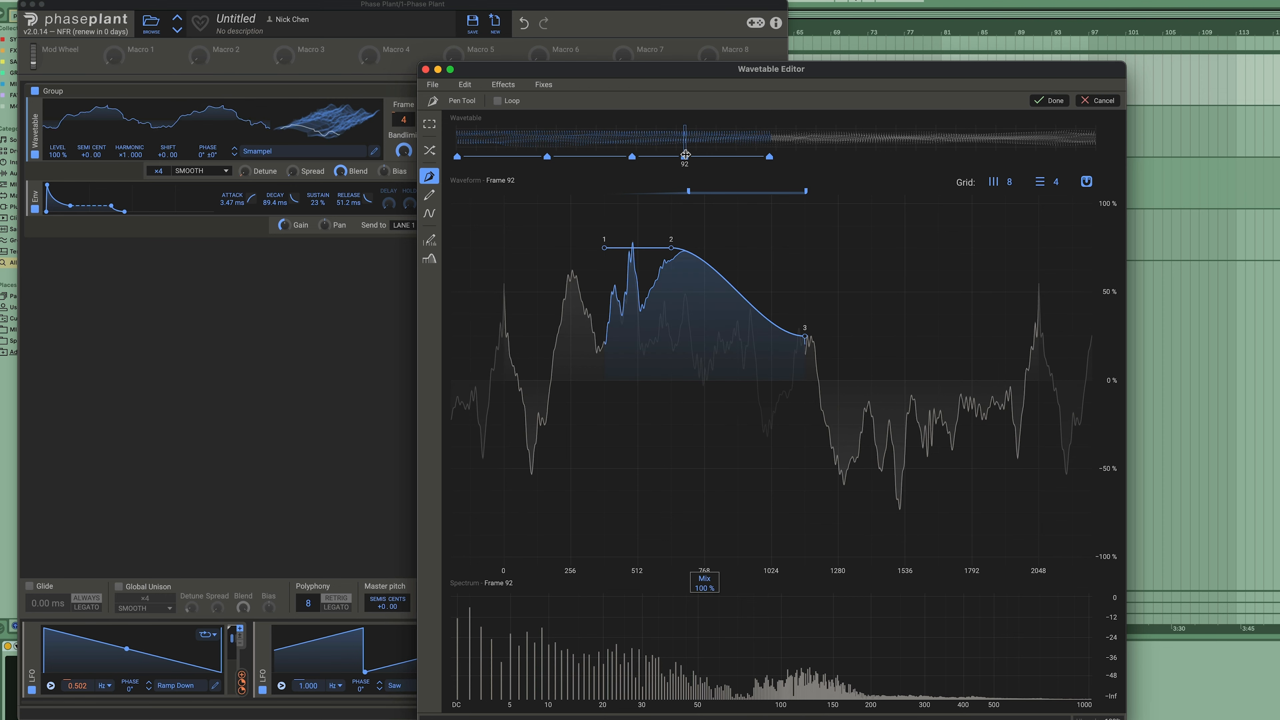
Move the wavetable keyframe to frame 119 and close the Wavetable Editor.
mouse_move(686, 154)
mouse_down()
mouse_move(769, 157)
mouse_move(754, 160)
mouse_up()
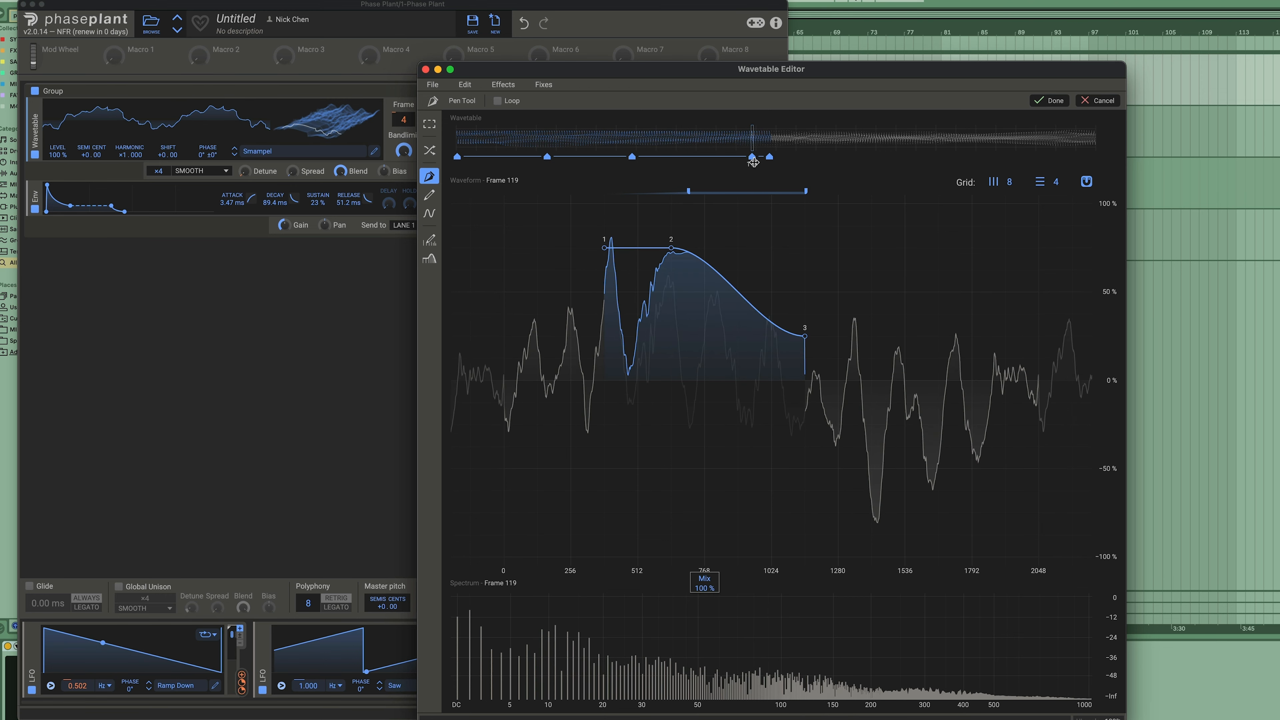
key(Return)
click(426, 70)
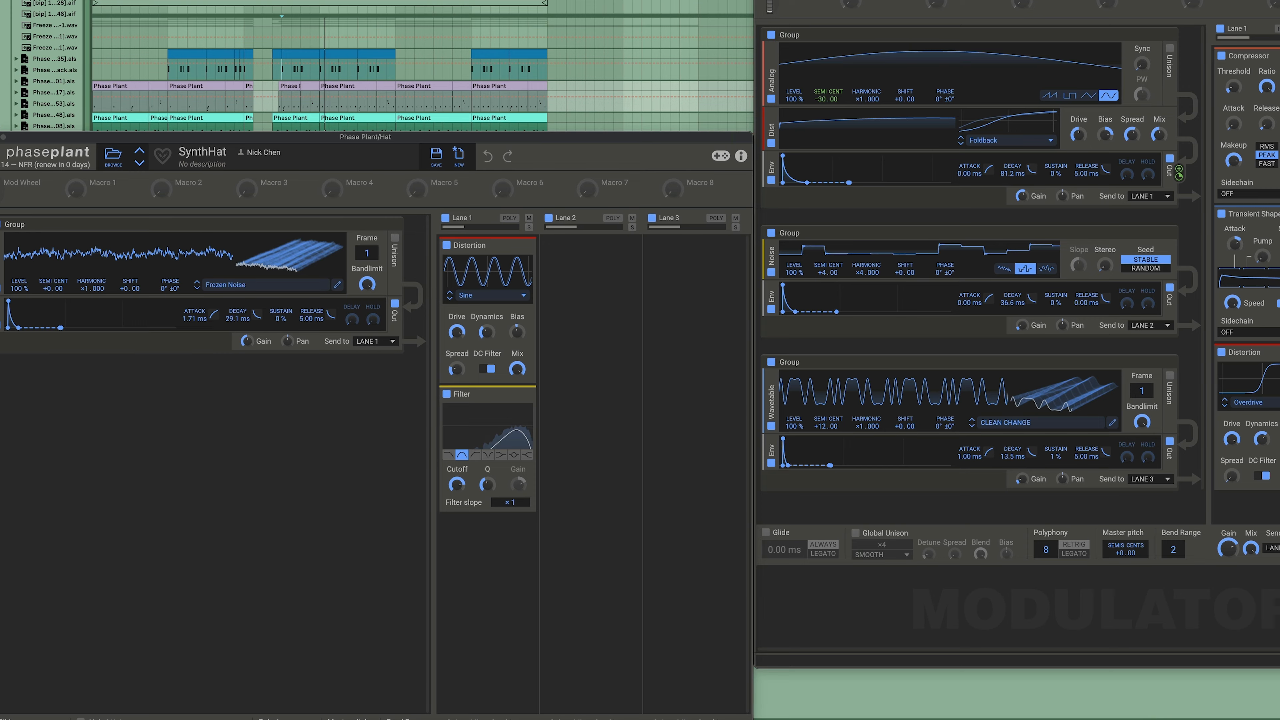
Close the open Phase Plant windows in the arrangement and open the SynthSnare instance on the snare track.
click(0, 136)
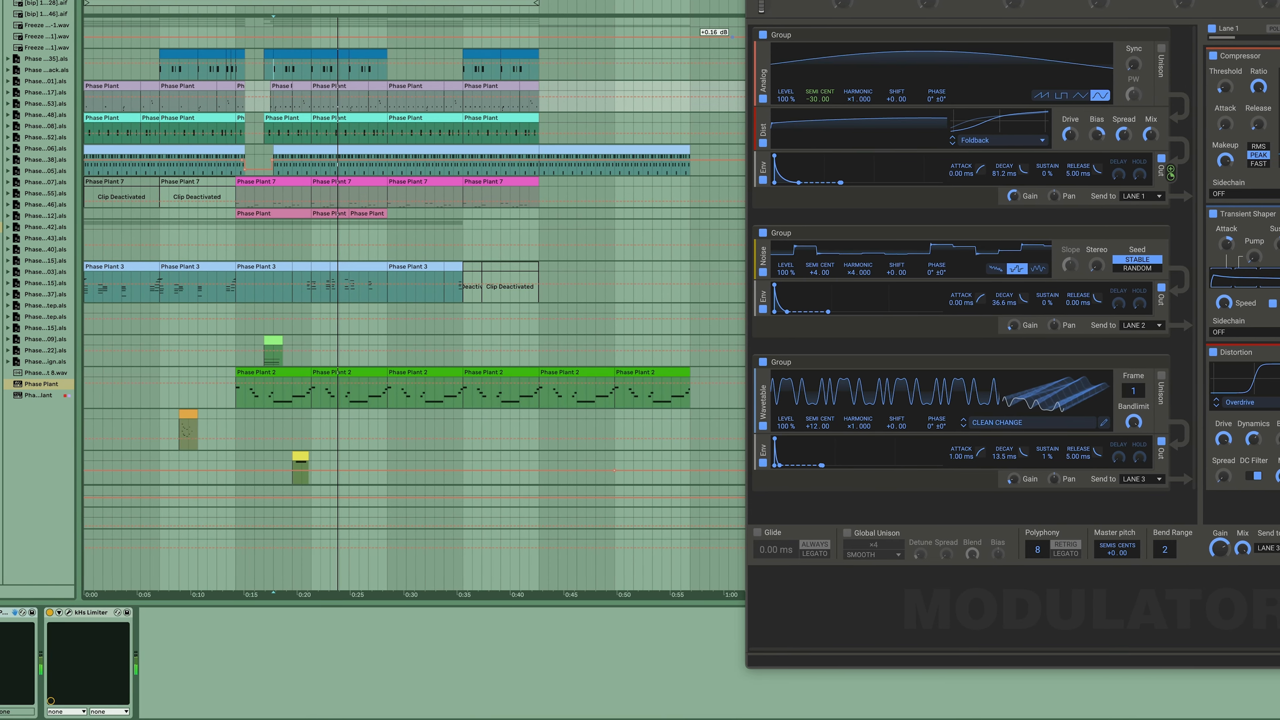
click(755, 0)
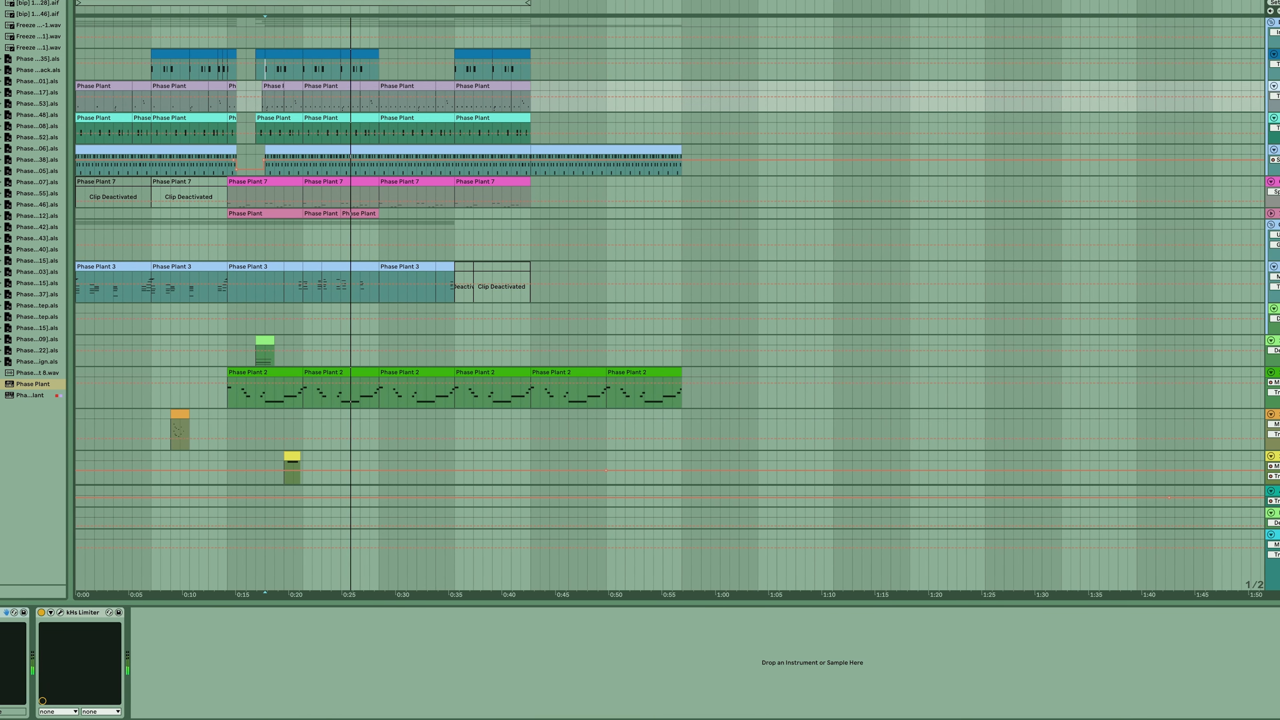
click(1275, 136)
click(1275, 167)
click(1275, 105)
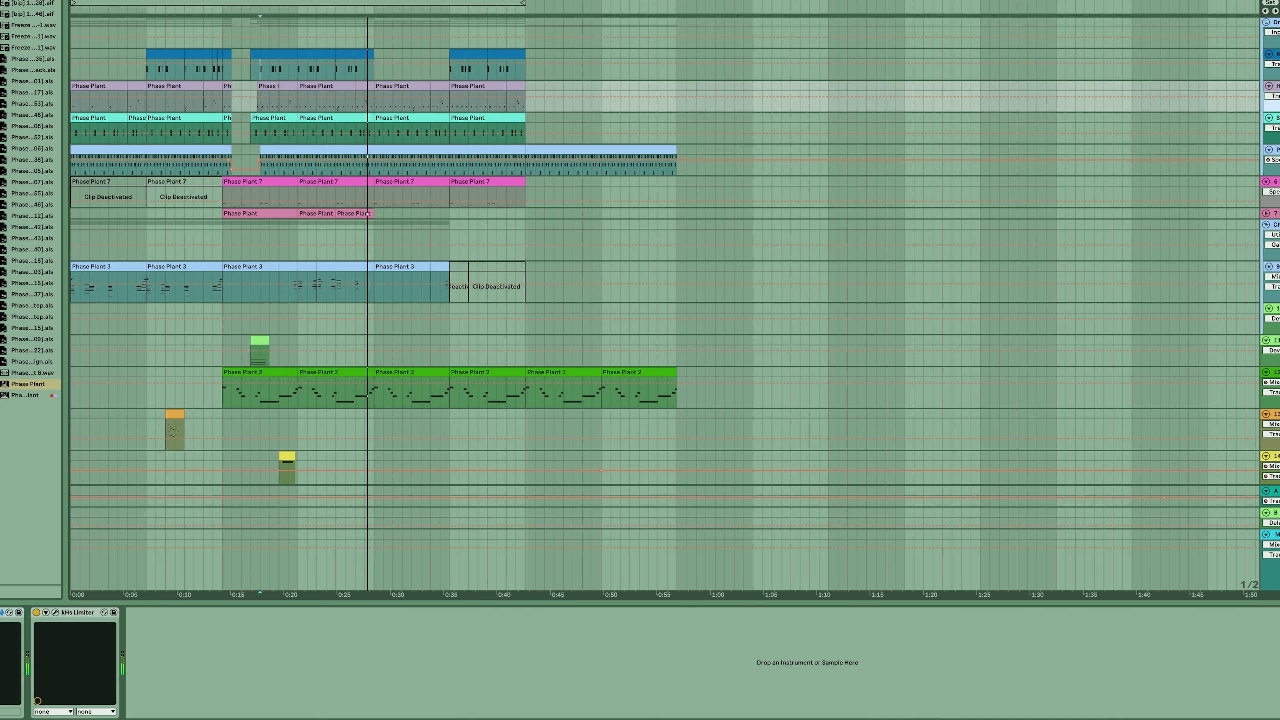
key(Down)
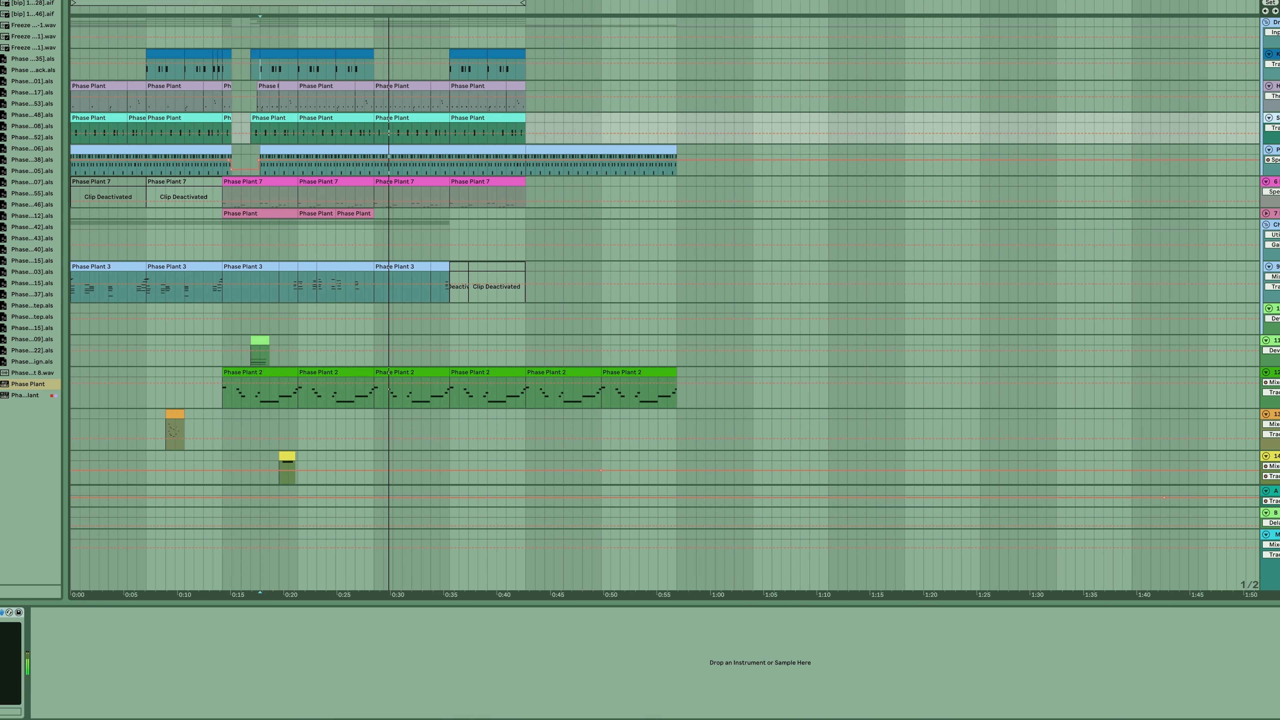
key(super+alt+p)
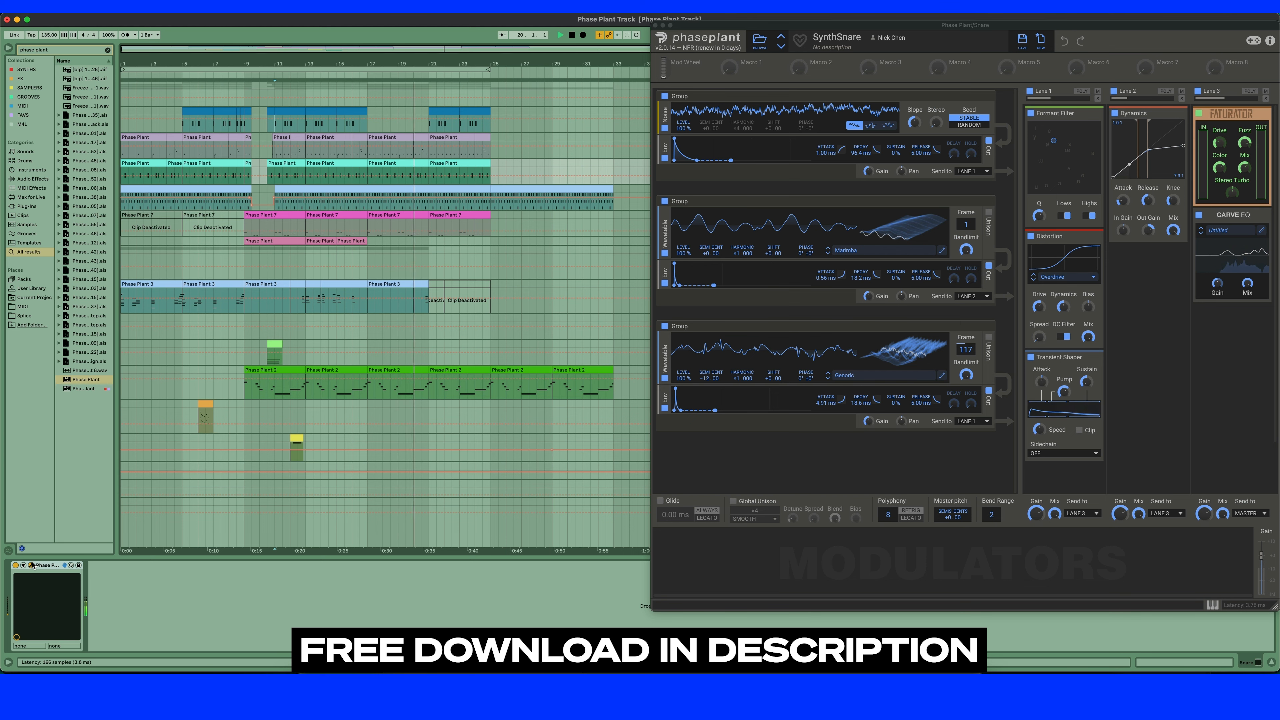
click(32, 565)
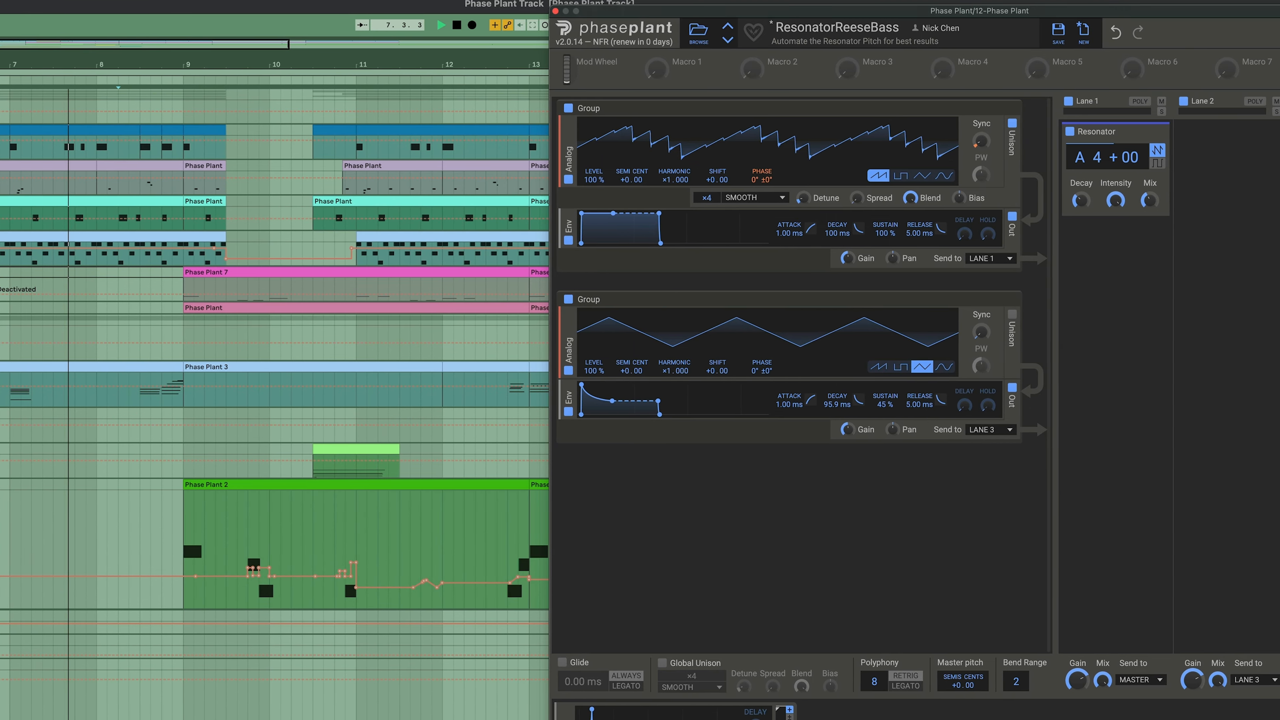
Open Phase Plant's hidden space-invaders game over the ResonatorReeseBass patch and shoot at the rows of invaders.
click(1001, 424)
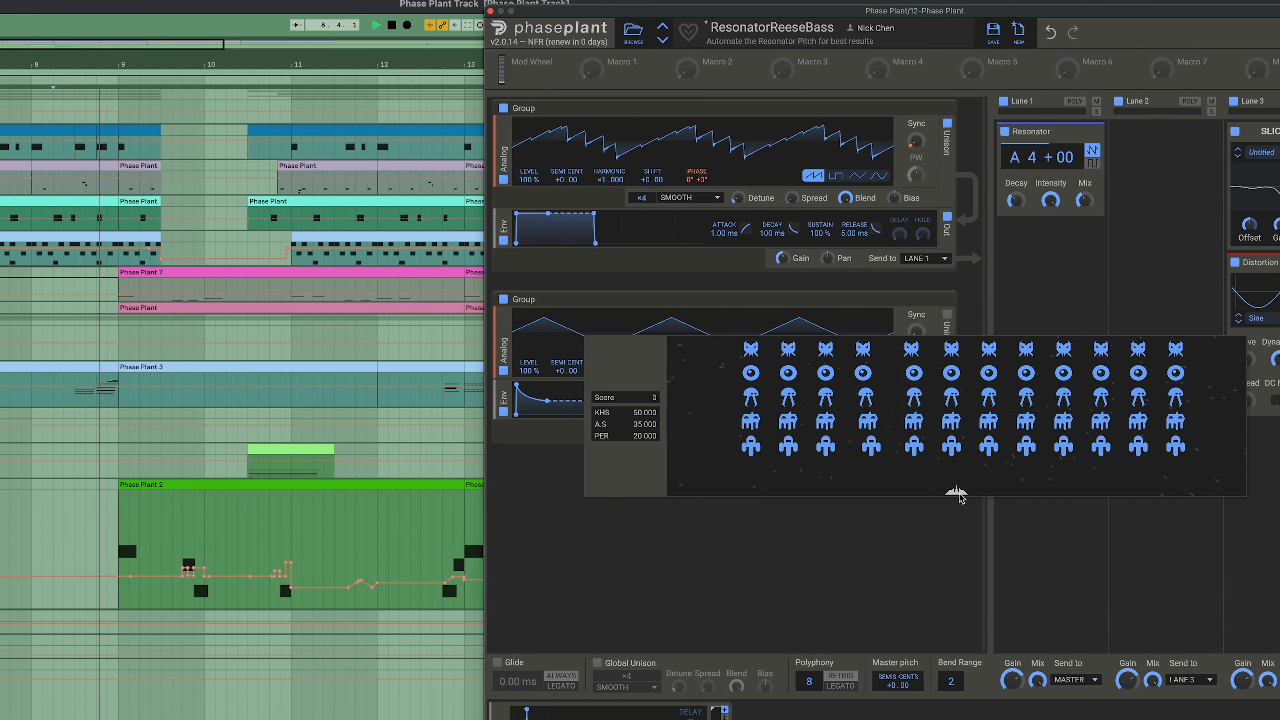
key(space)
key(Right)
key(space)
key(space)
key(Right)
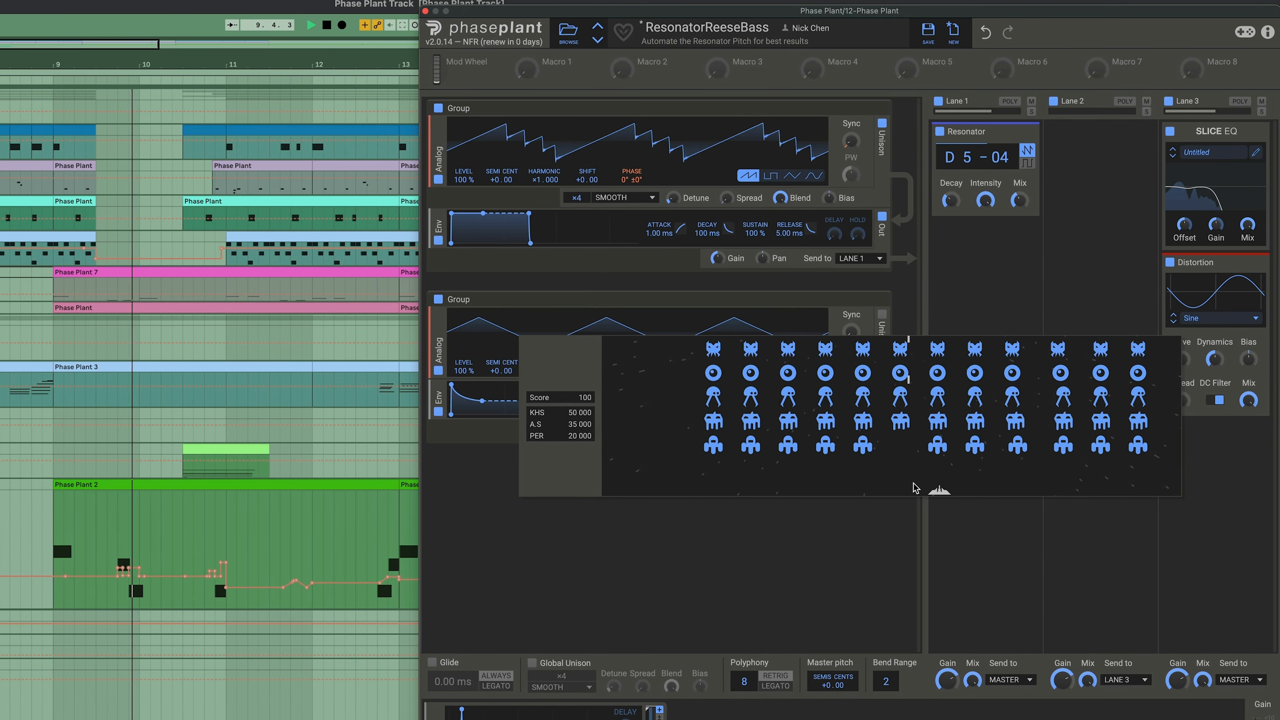
key(Right)
key(space)
key(Left)
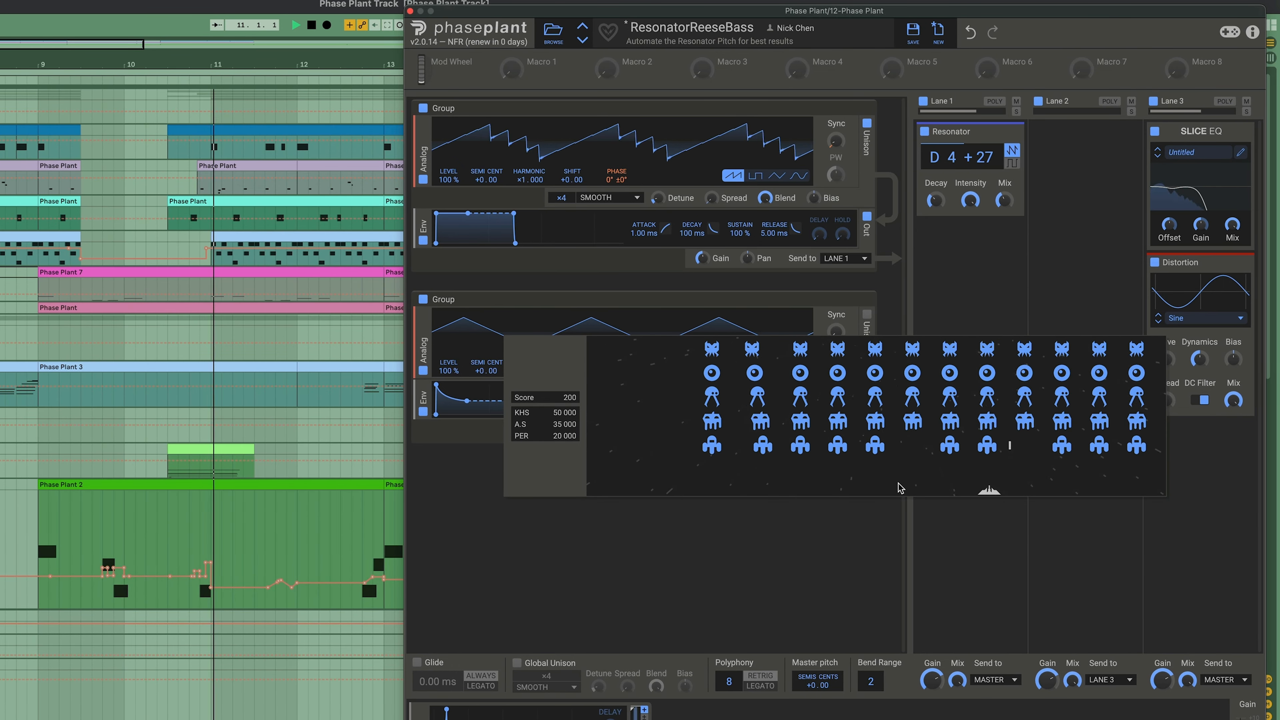
key(Right)
key(space)
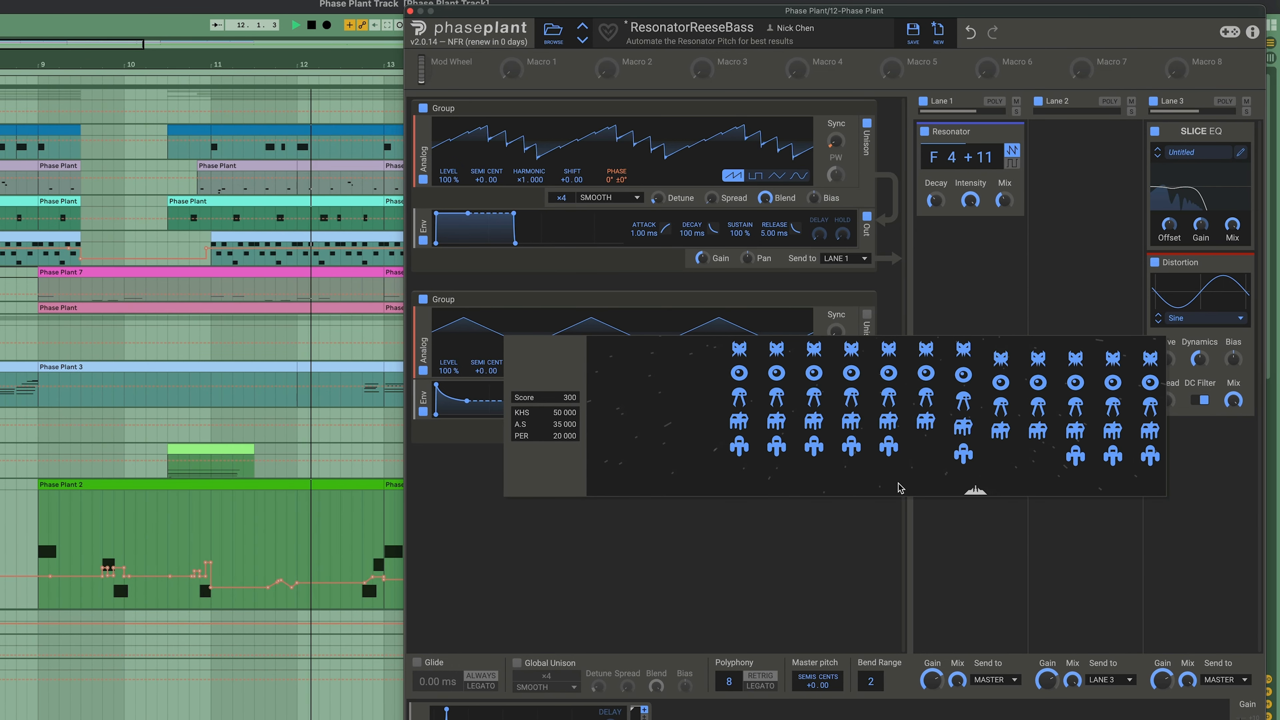
key(Left)
key(space)
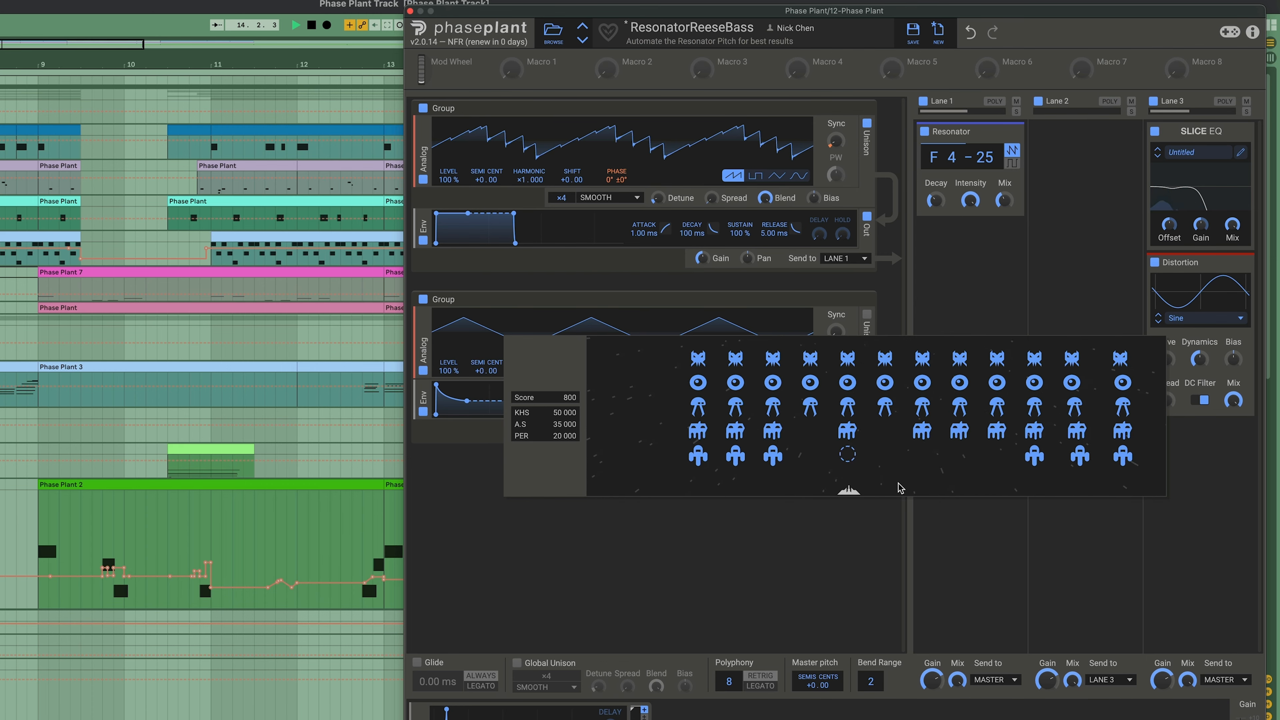
key(Left)
key(space)
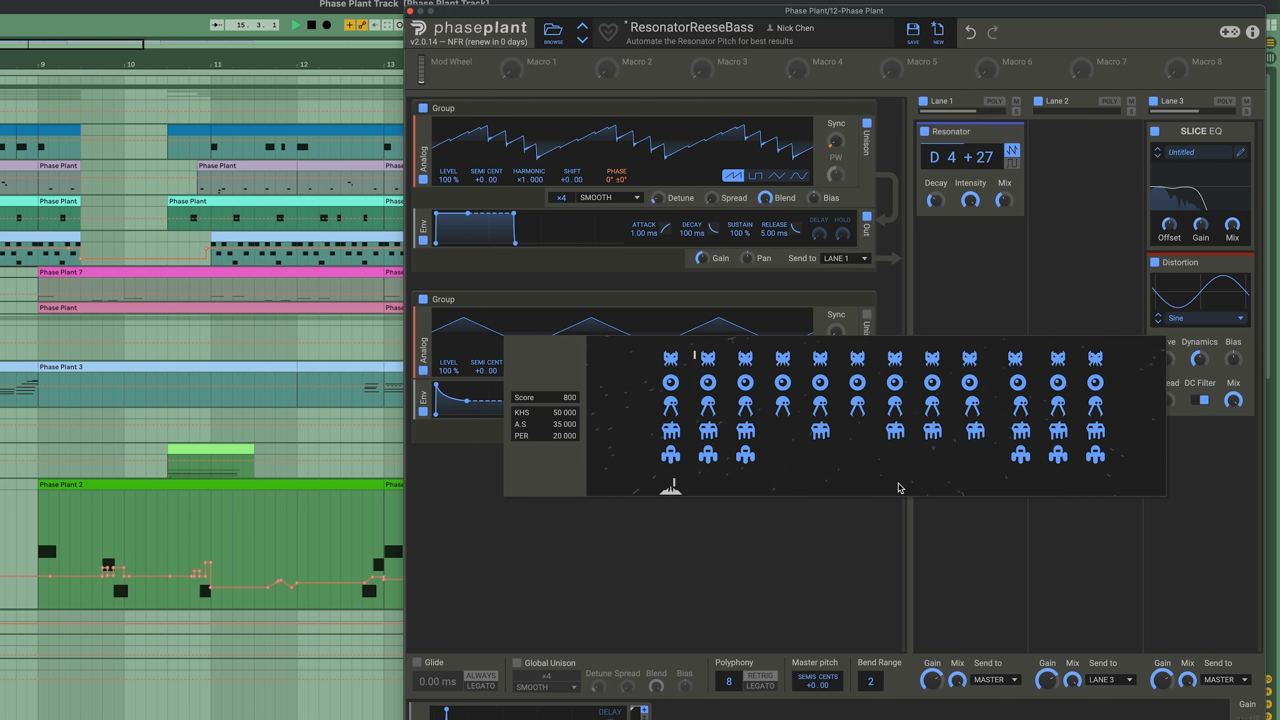
key(Right)
key(space)
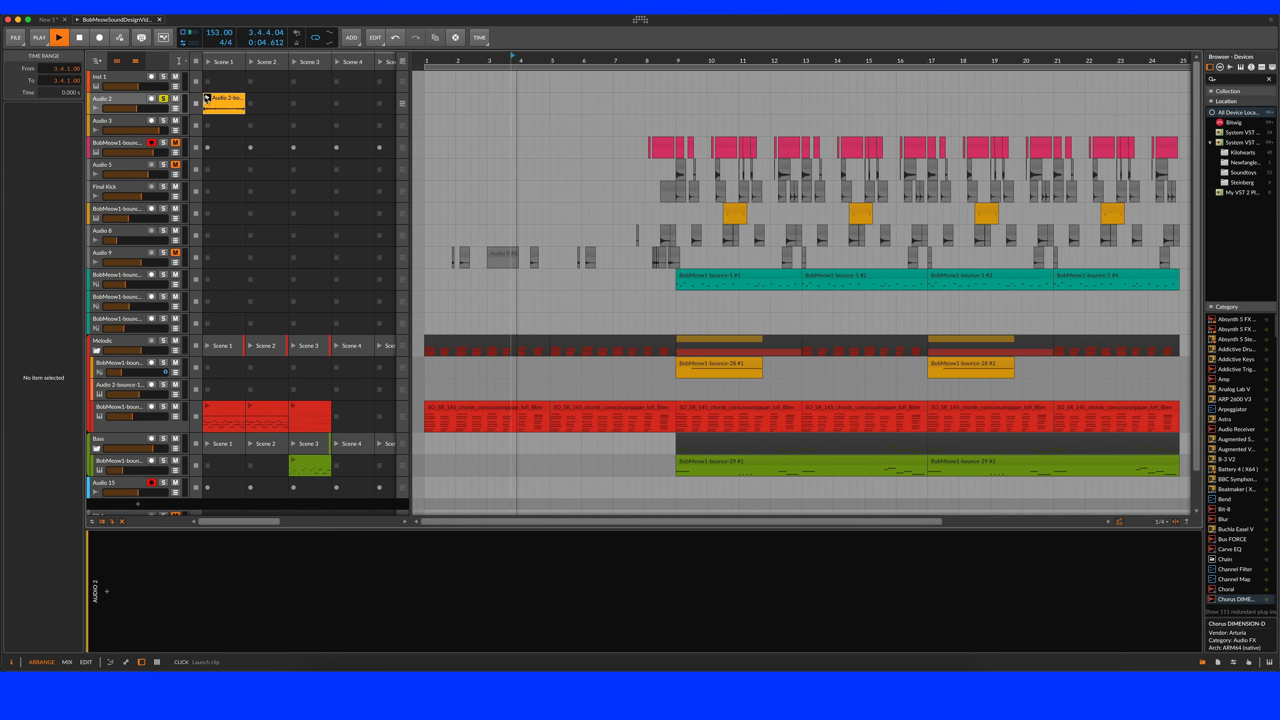
In Bitwig Studio, launch the Audio 2 clip in Scene 1 and zoom the BobMeow1-bounce-1.wav waveform in the Sampler.
double_click(208, 98)
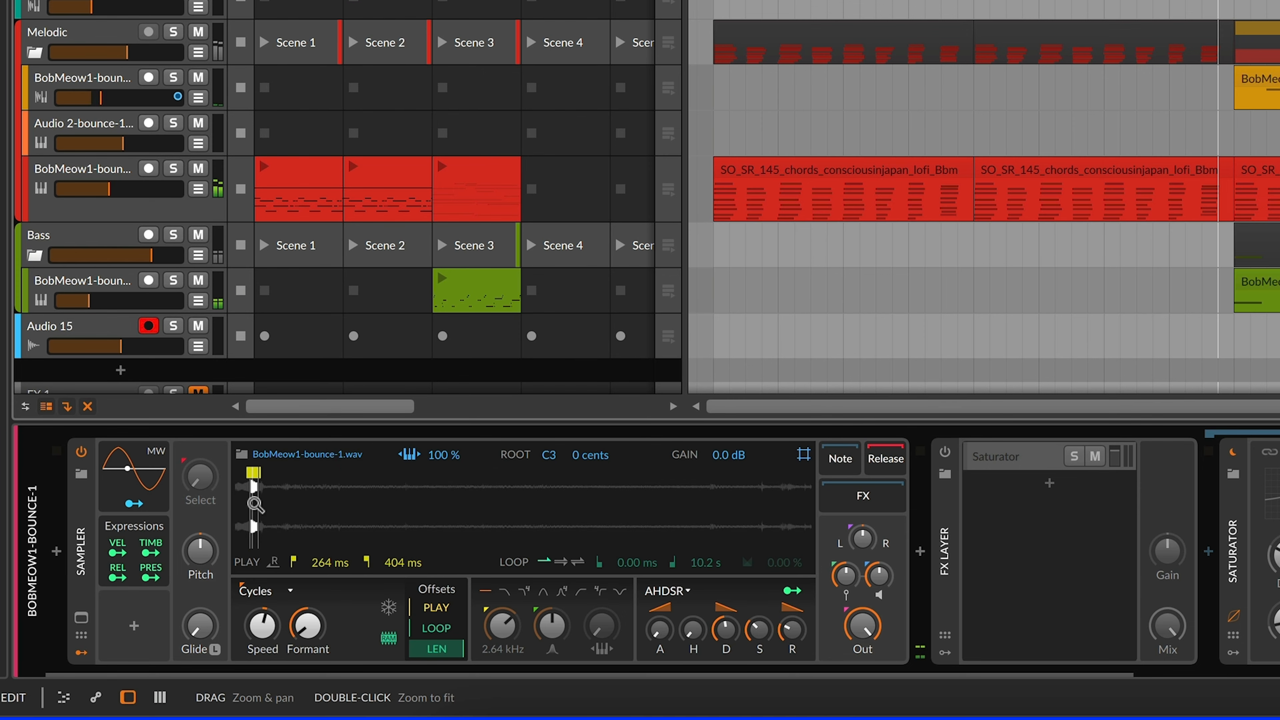
drag(325, 505, 325, 535)
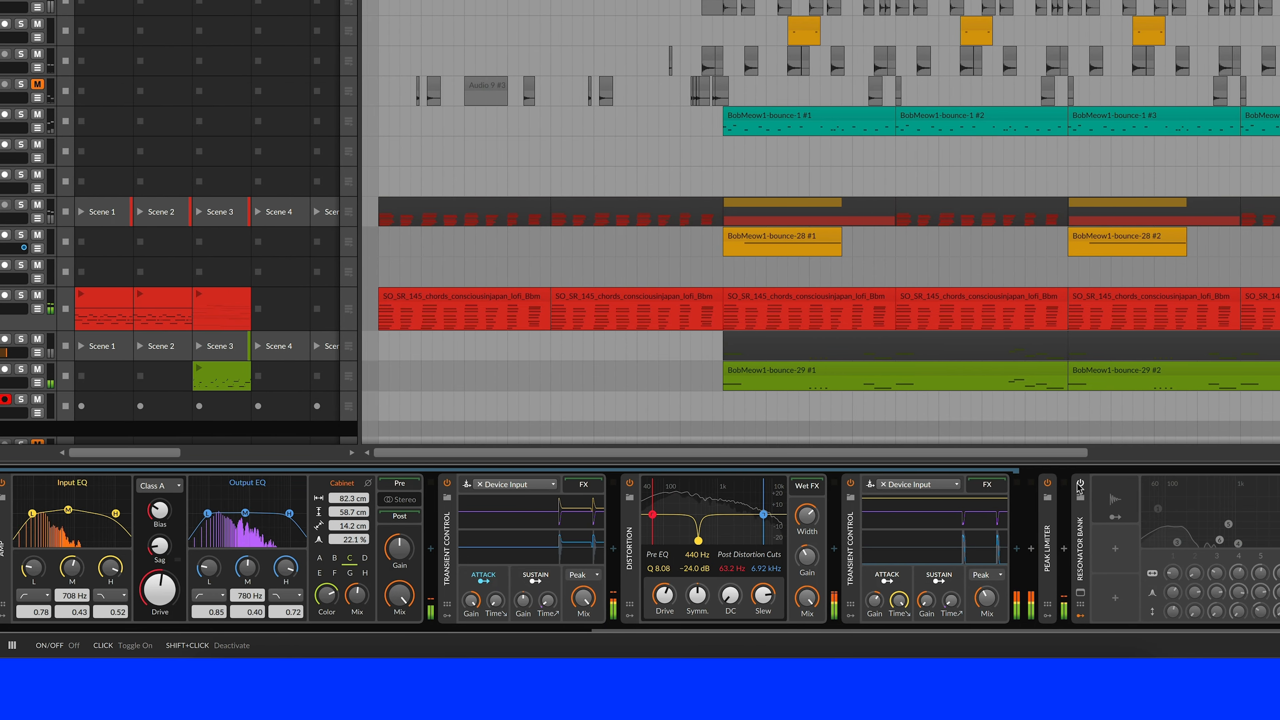
Enable the Resonator Bank after the Peak Limiter and the Dynamics device that follows it.
click(1079, 483)
drag(1016, 629, 1140, 626)
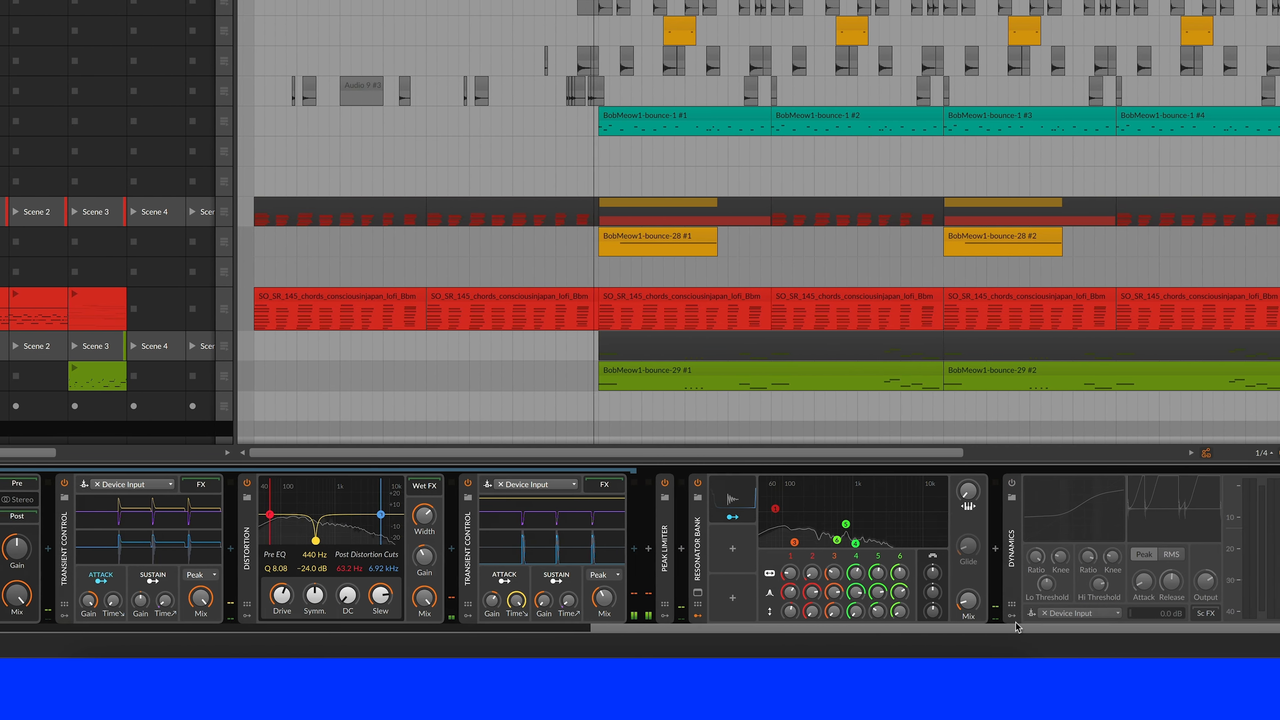
click(1012, 482)
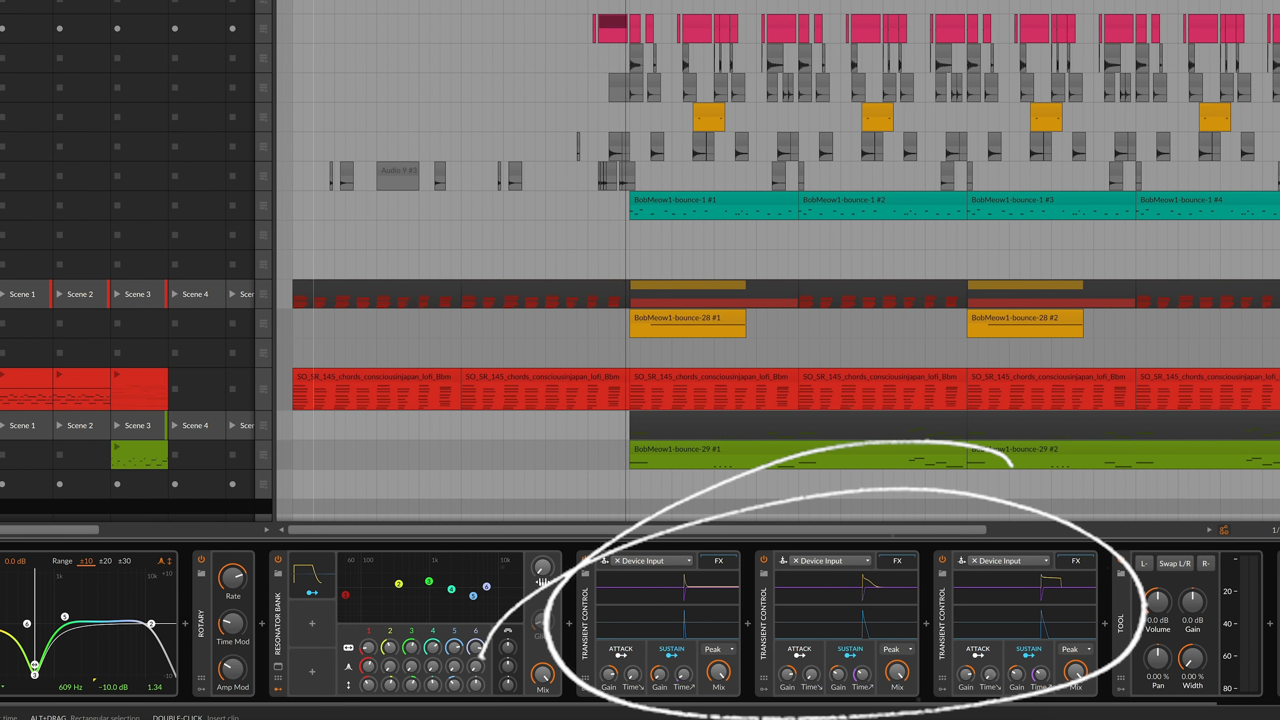
Play the arrangement and enable the Resonator Bank placed before the Chain and Amp devices.
key(space)
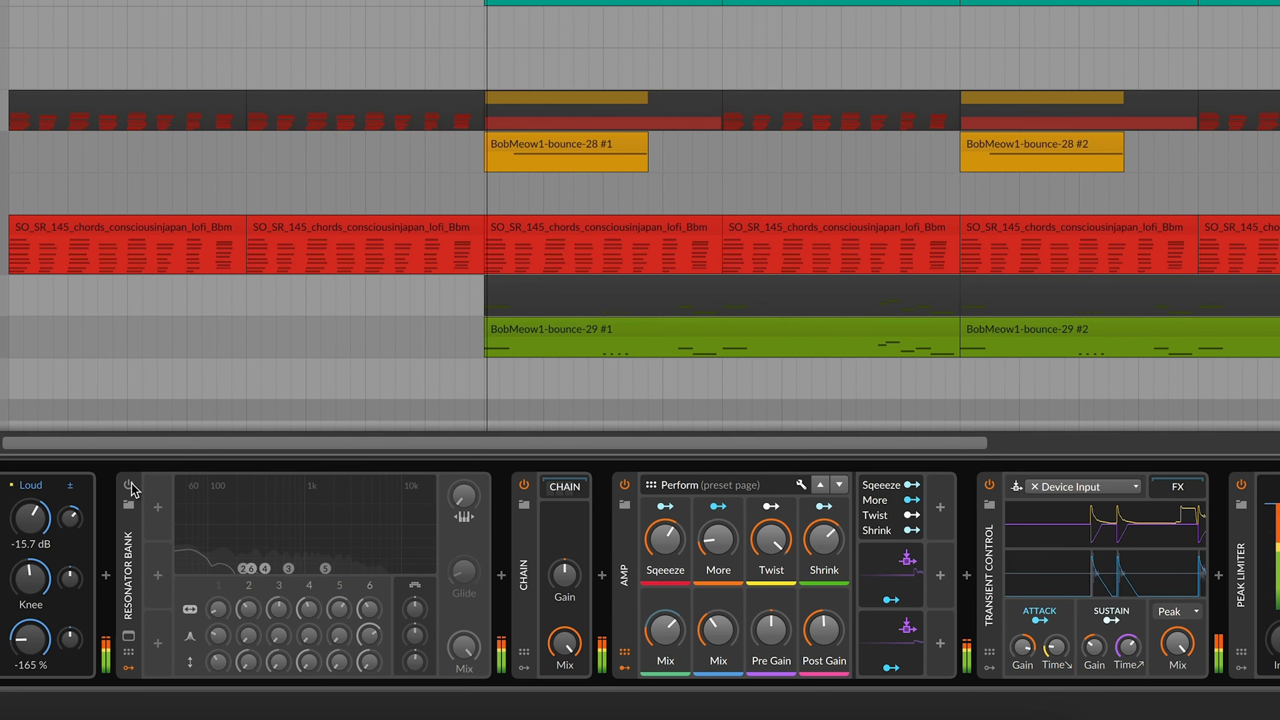
click(129, 485)
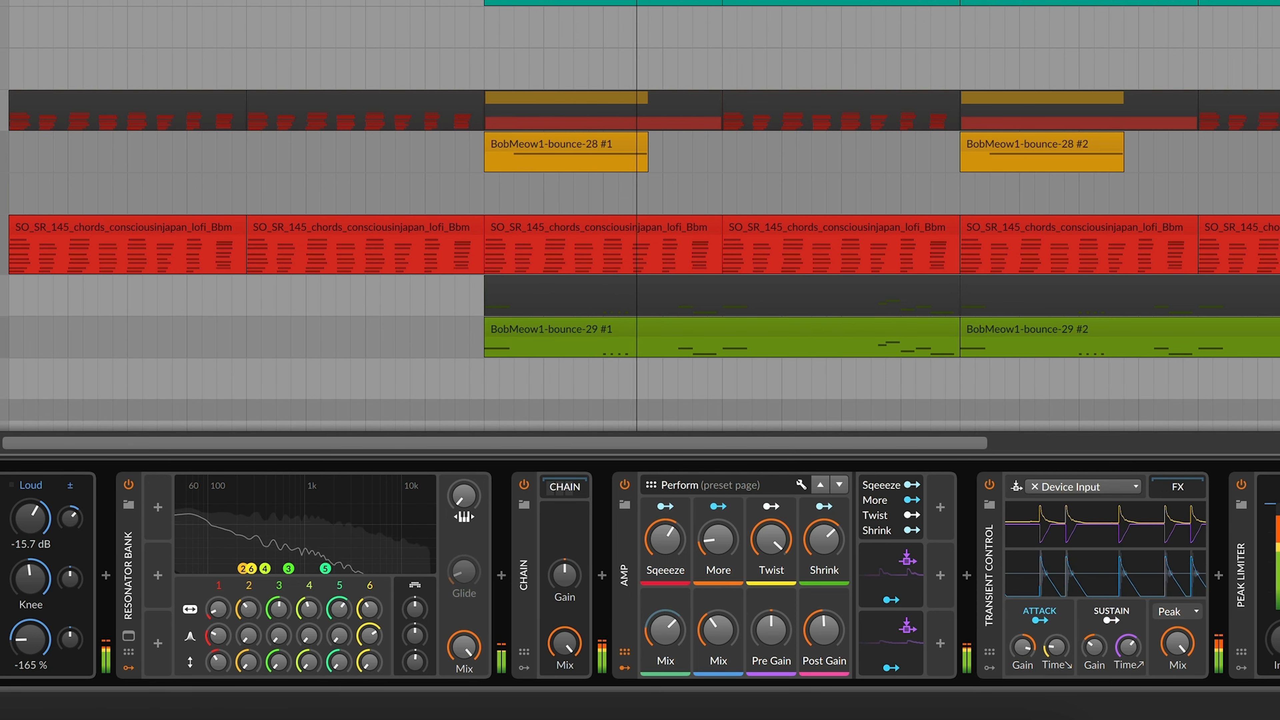
key(space)
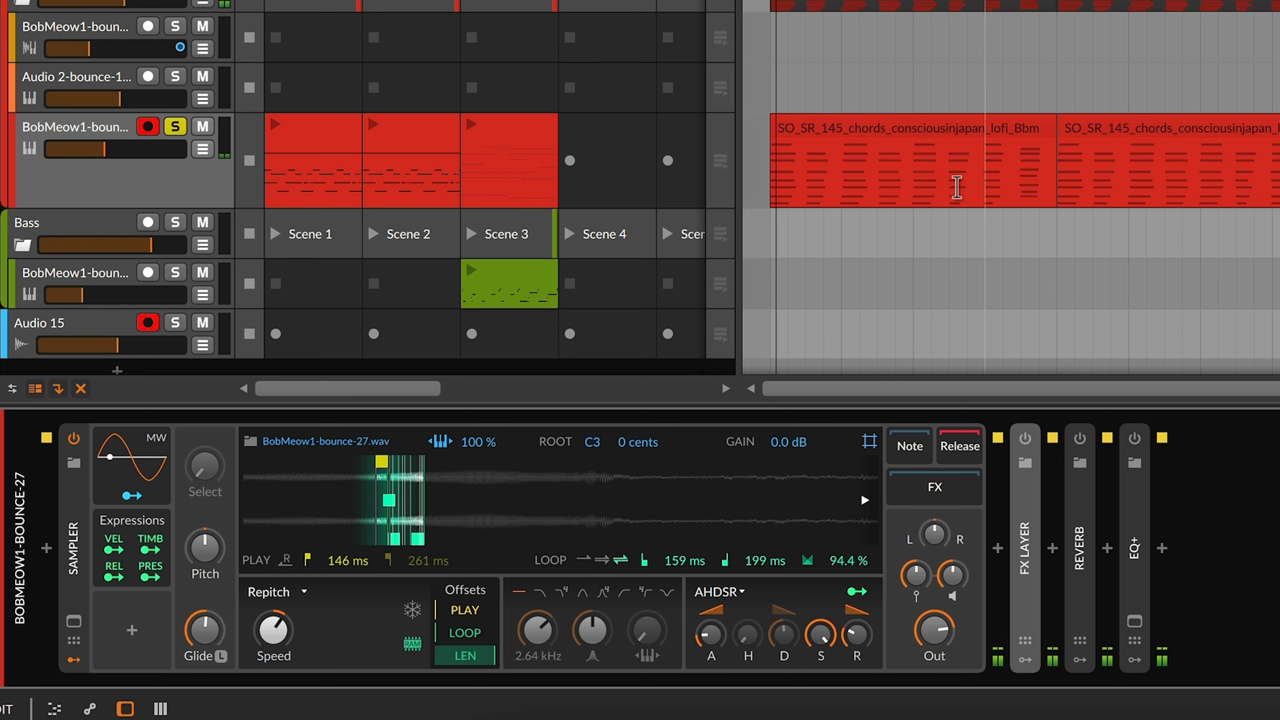
Select the first SO_SR_145 chords clip, play the arrangement and display the Audio 9 track's devices.
click(956, 188)
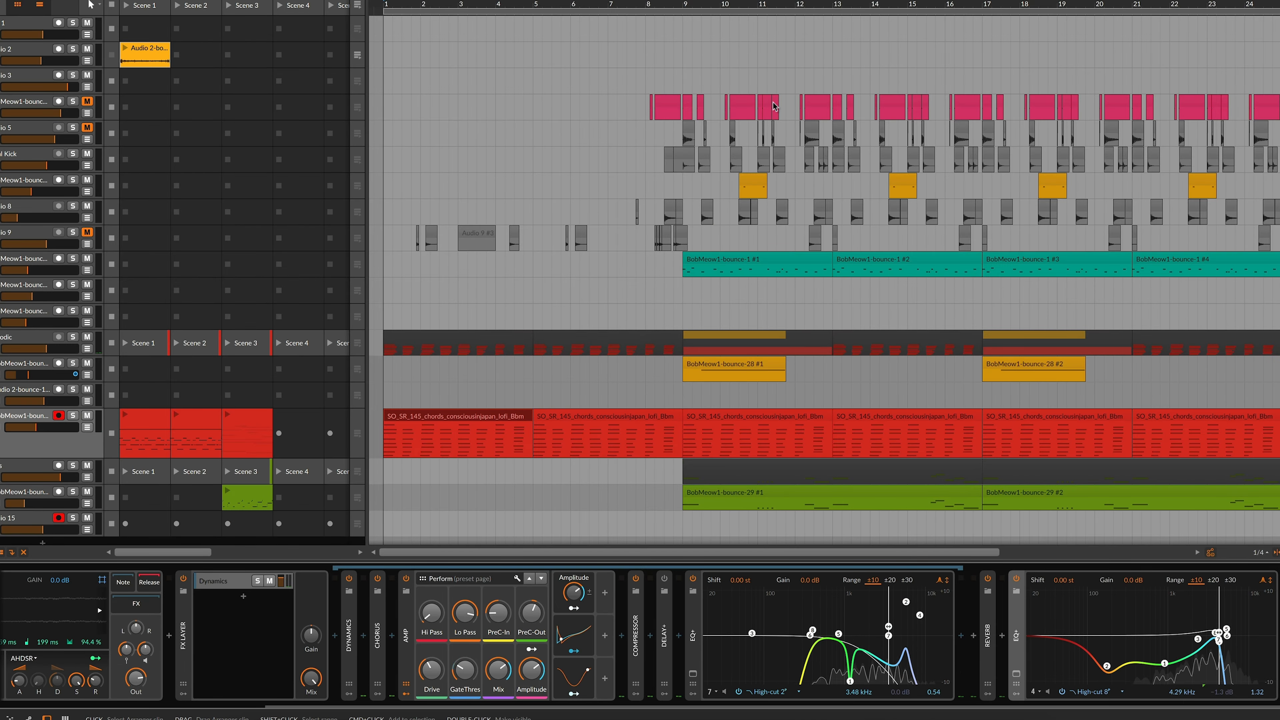
key(space)
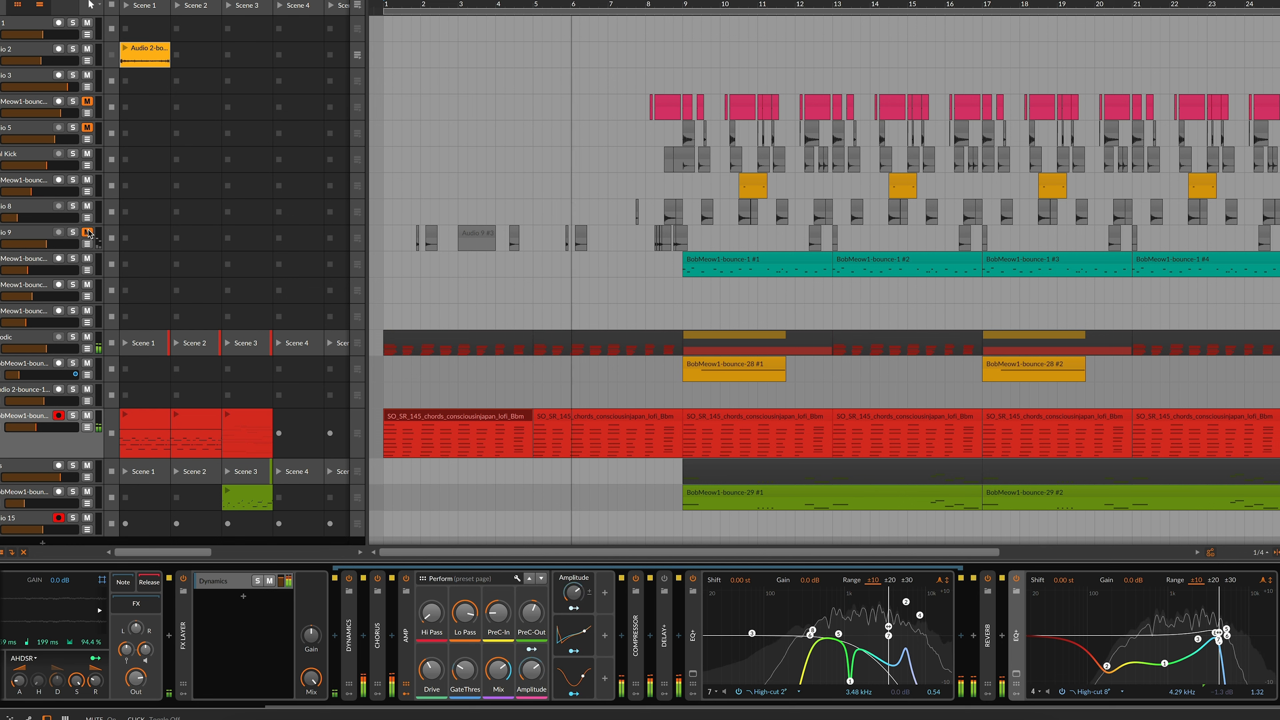
click(31, 235)
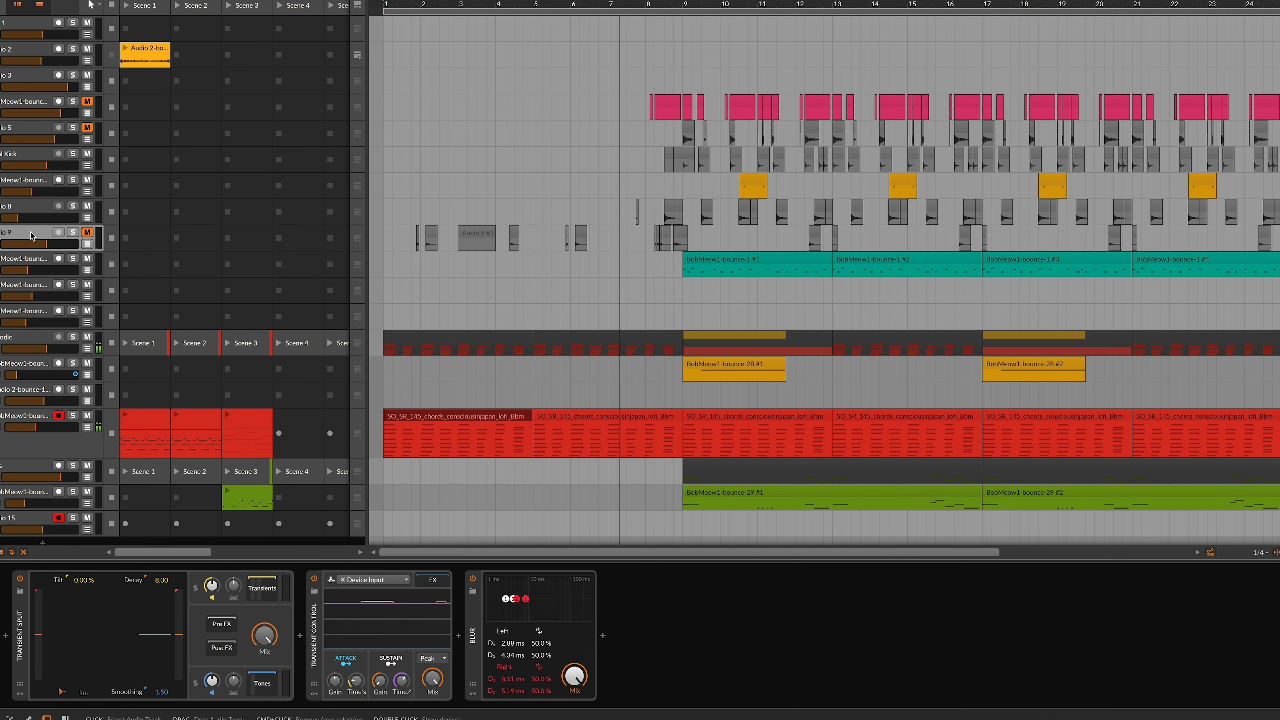